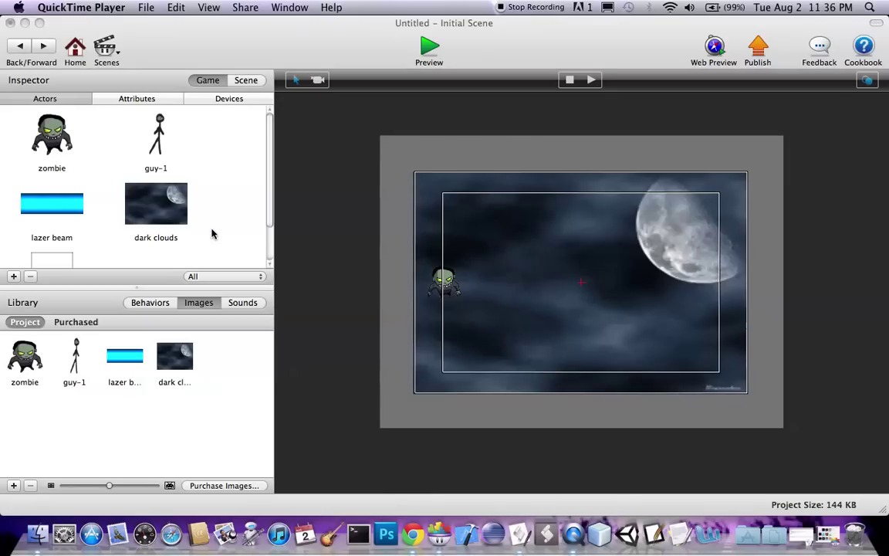
Step: Rename the guy-1 actor to guy
scroll(209, 187, down, 2)
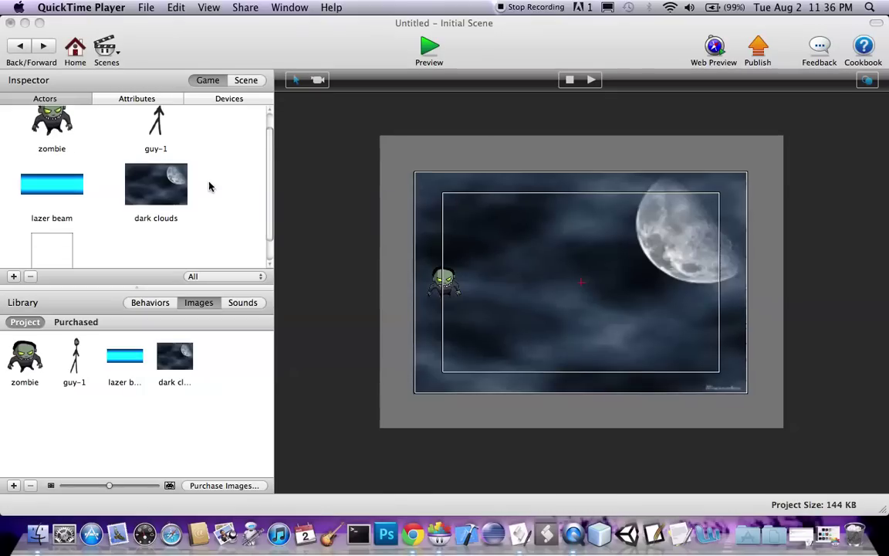
scroll(202, 187, up, 2)
scroll(199, 191, down, 2)
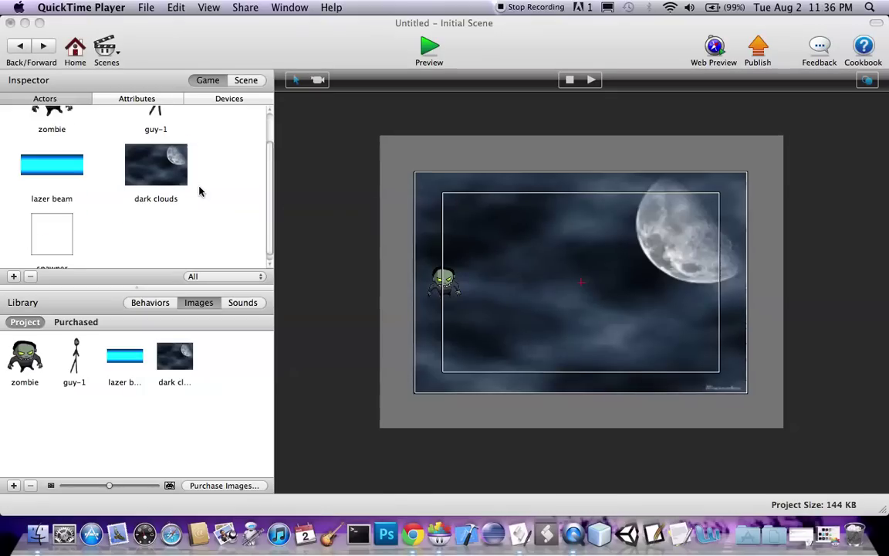
scroll(186, 181, up, 2)
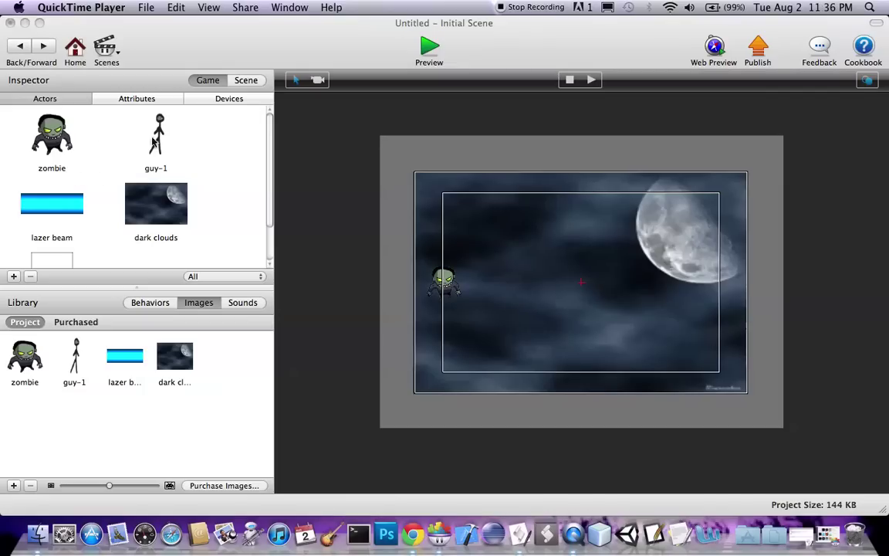
double_click(171, 168)
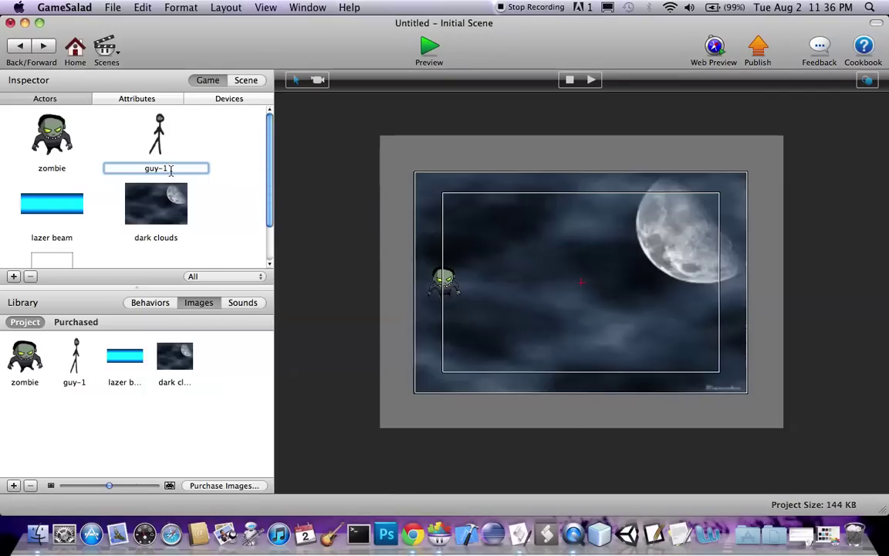
key(BackSpace)
key(BackSpace)
click(220, 154)
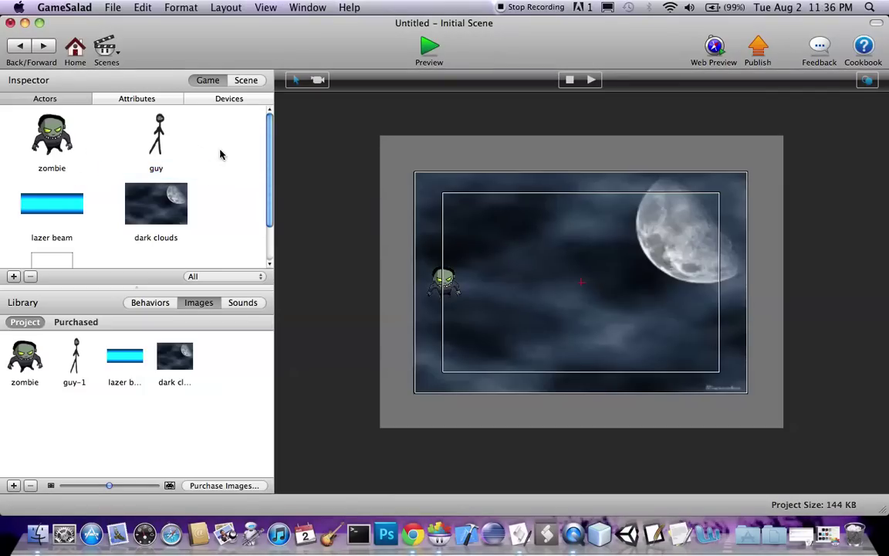
Step: Place the spawner actor just past the scene's right edge
scroll(232, 202, down, 2)
scroll(147, 195, up, 2)
scroll(61, 213, down, 2)
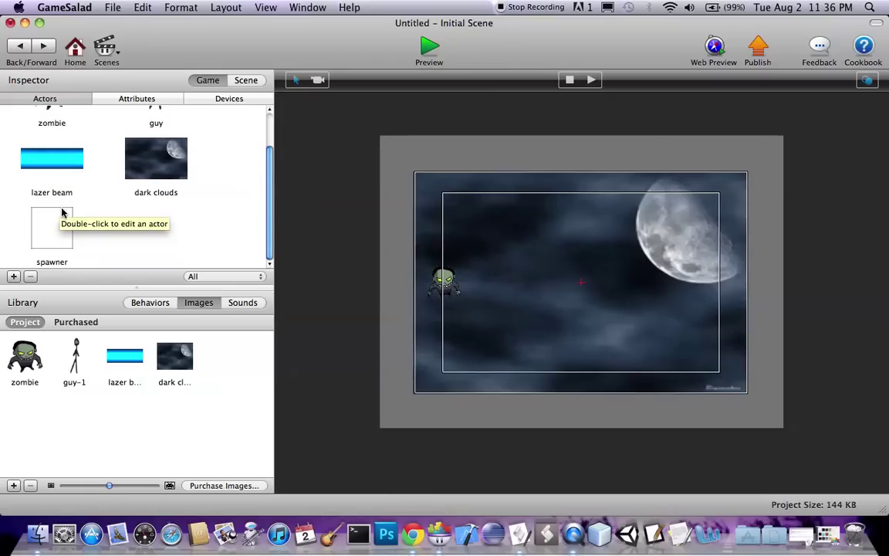
scroll(157, 249, up, 2)
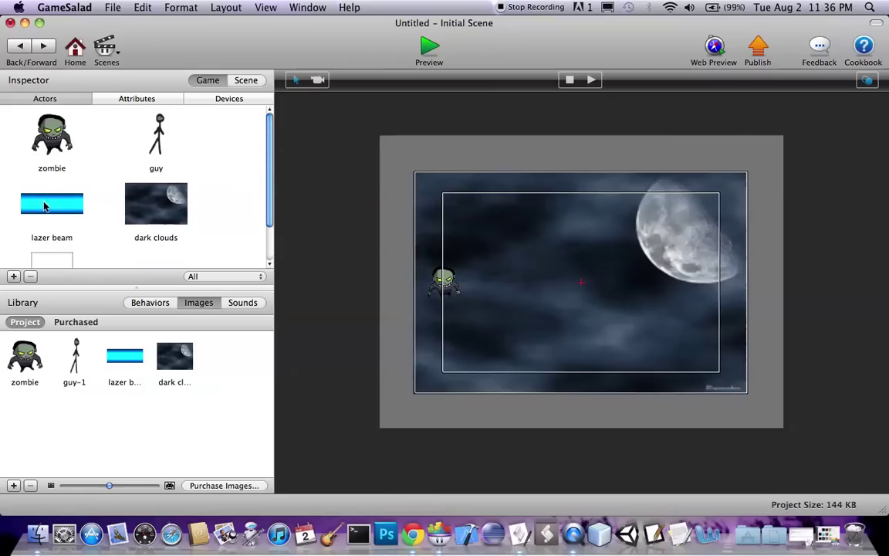
scroll(33, 226, down, 2)
scroll(64, 214, up, 2)
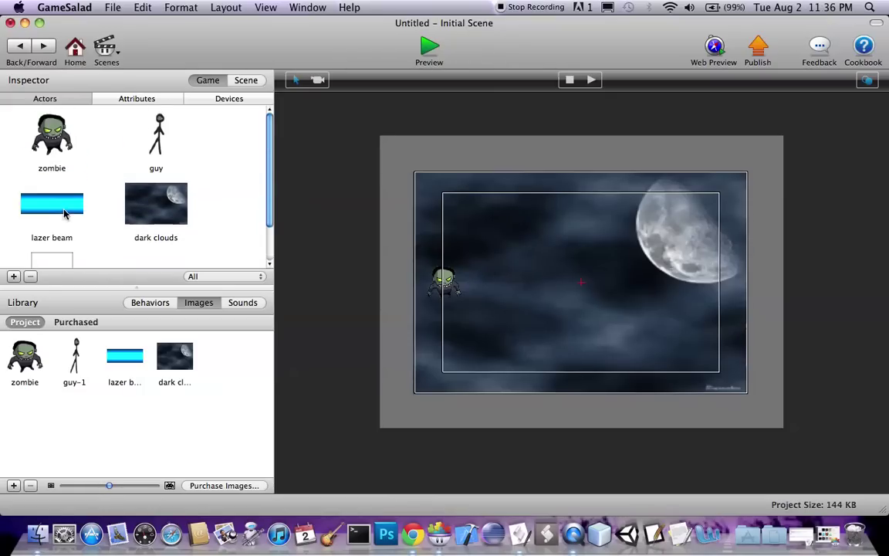
scroll(166, 179, down, 2)
mouse_move(39, 209)
mouse_down()
mouse_move(663, 297)
mouse_move(675, 318)
mouse_move(781, 286)
mouse_move(775, 293)
mouse_up()
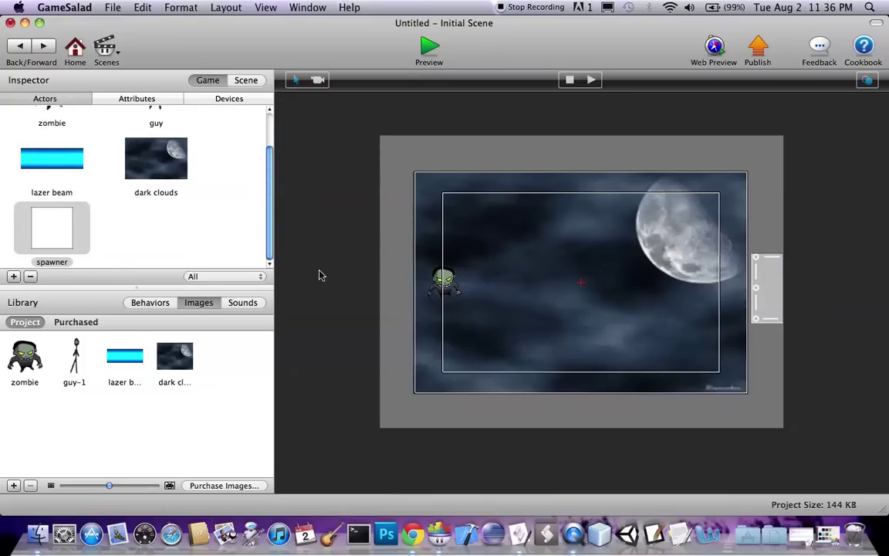
Step: Add a new actor named wall and colour it black
click(13, 275)
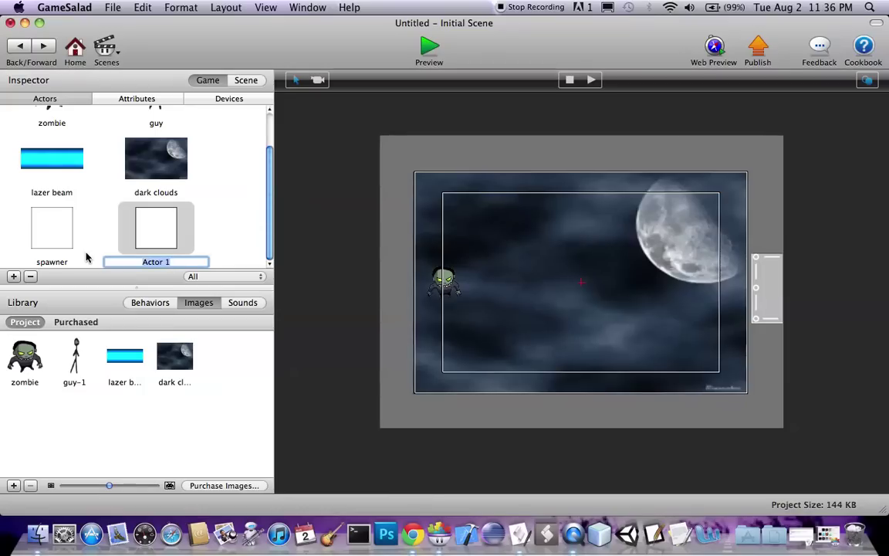
text(wall)
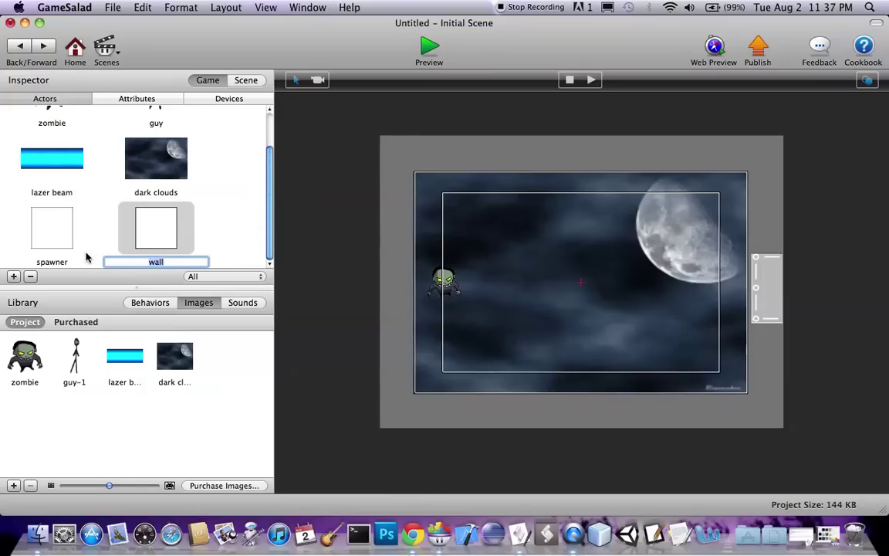
click(199, 238)
double_click(166, 232)
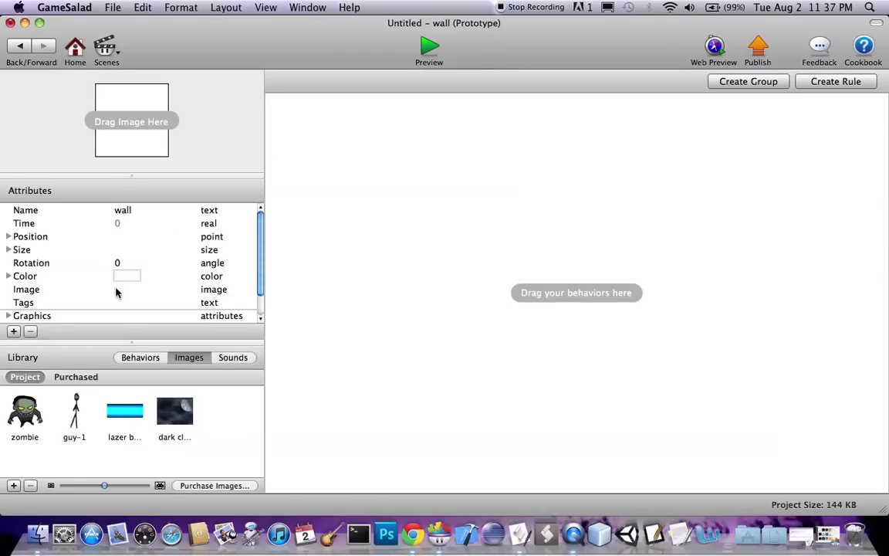
click(142, 280)
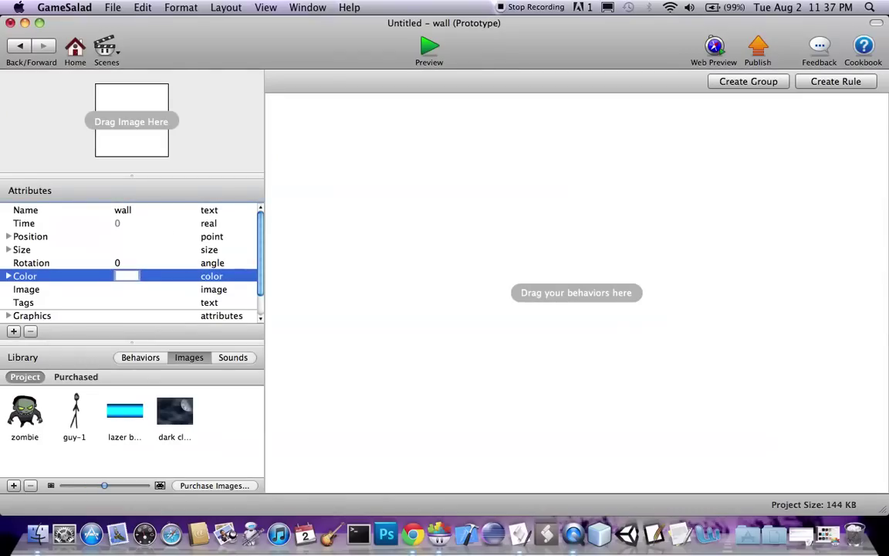
click(674, 335)
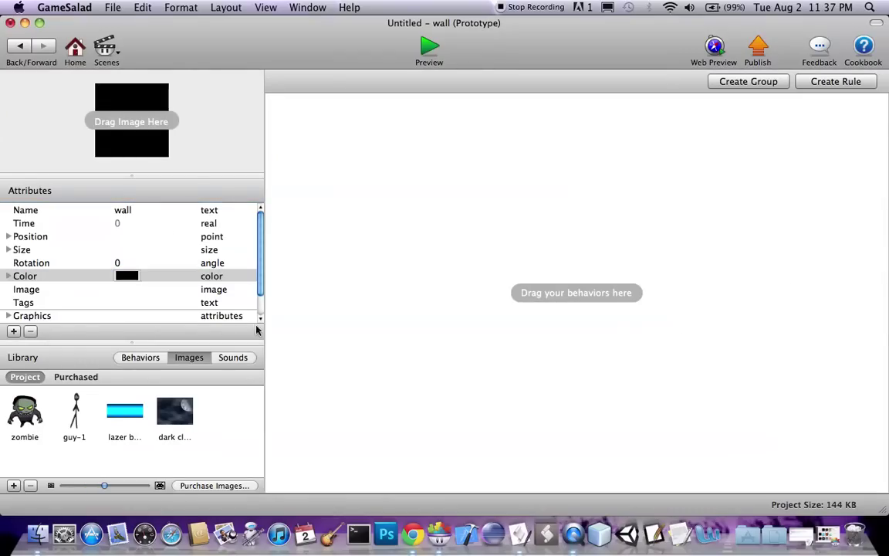
Step: Make the wall immovable with fixed rotation and restitution 0
scroll(54, 297, down, 2)
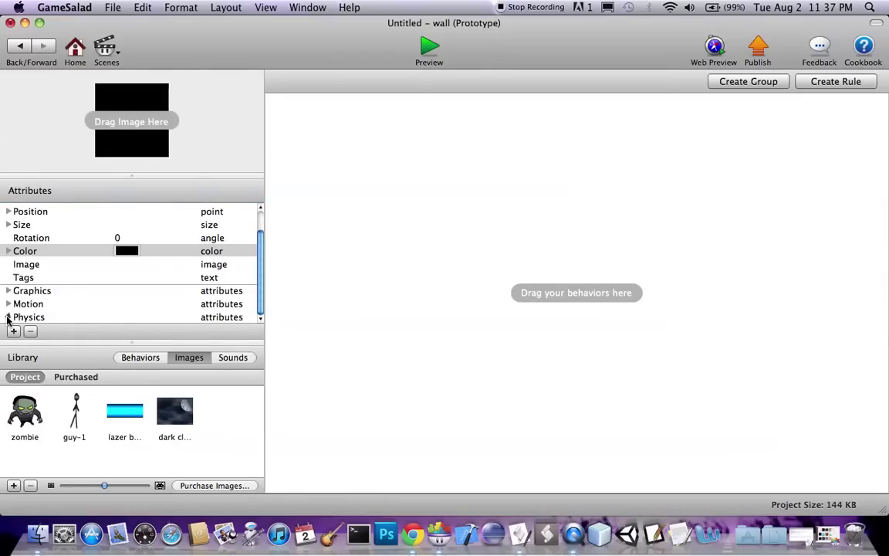
click(8, 317)
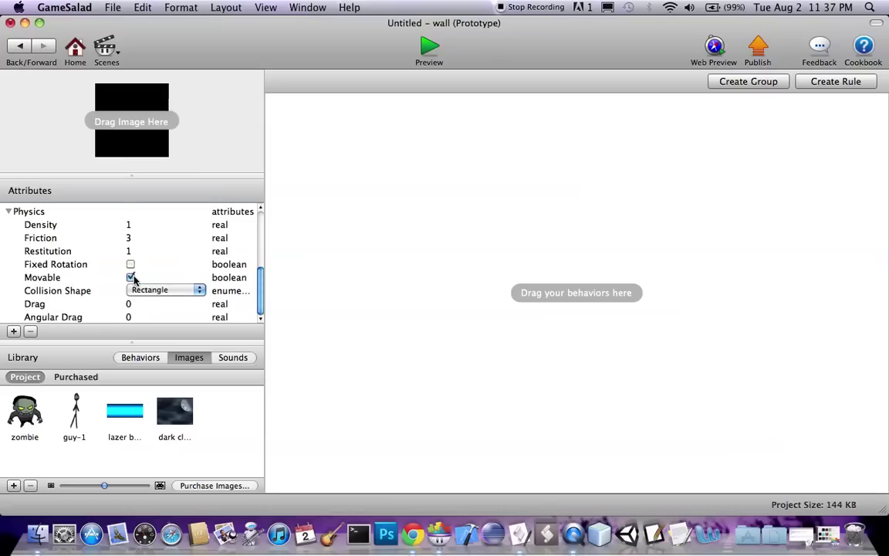
click(130, 277)
click(128, 252)
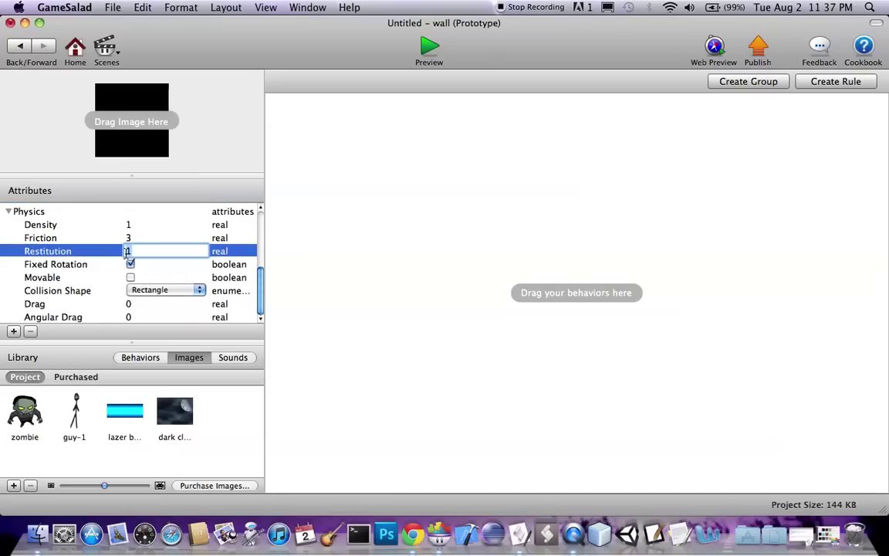
text(0)
key(Tab)
click(352, 254)
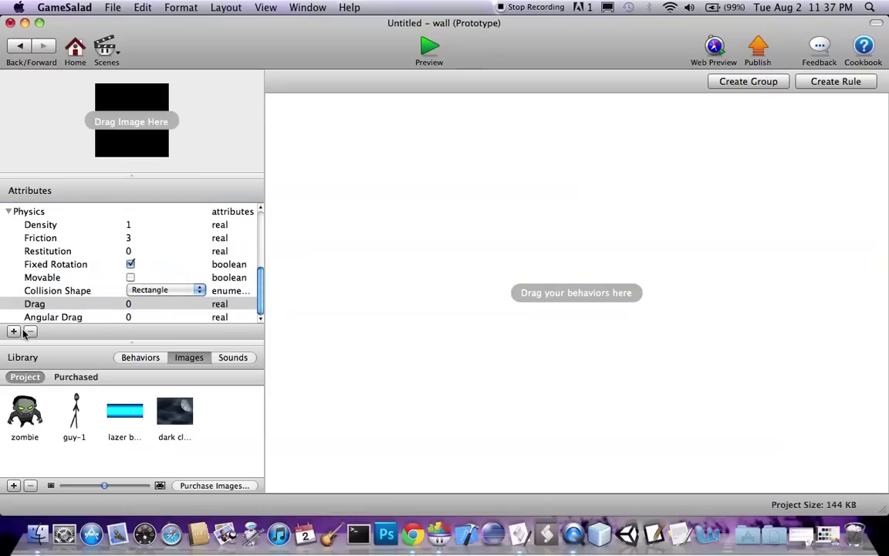
Step: Add a Collide behavior so the wall bounces the zombie
click(140, 358)
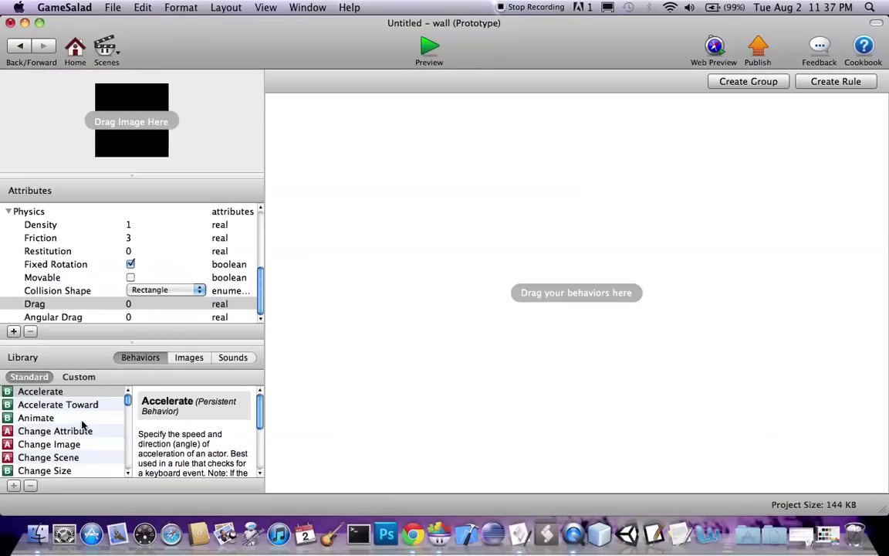
scroll(77, 424, down, 1)
scroll(42, 451, down, 2)
drag(34, 447, 367, 389)
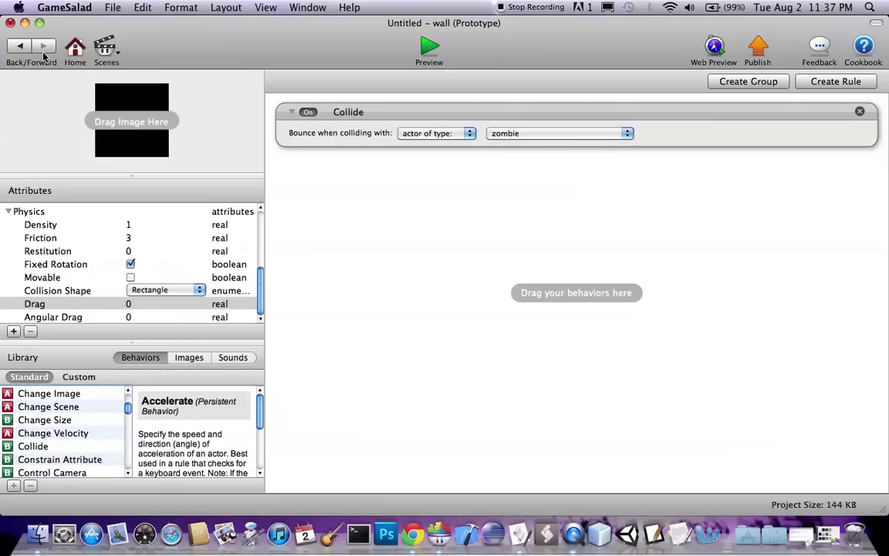
Step: Place two walls in the scene and stretch them into tall side bars
click(20, 46)
scroll(164, 226, down, 2)
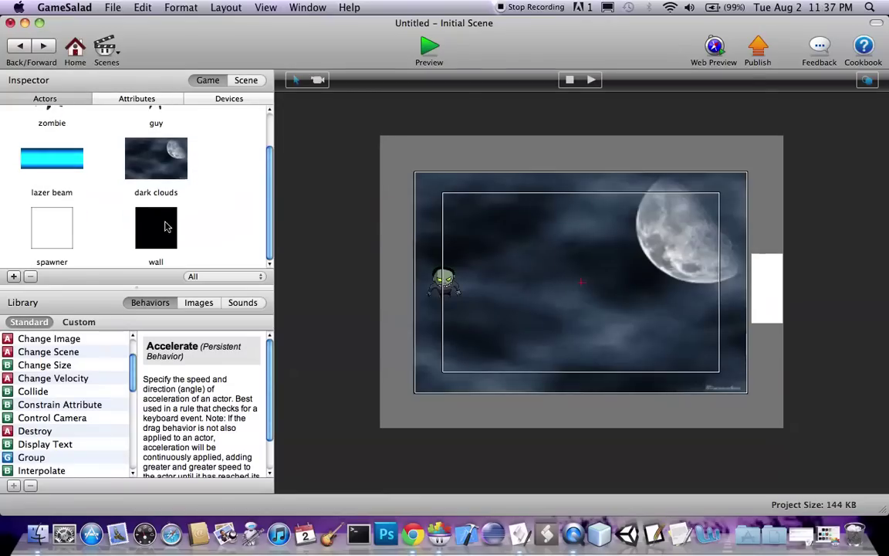
mouse_move(164, 226)
mouse_down()
mouse_move(556, 332)
mouse_move(575, 189)
mouse_up()
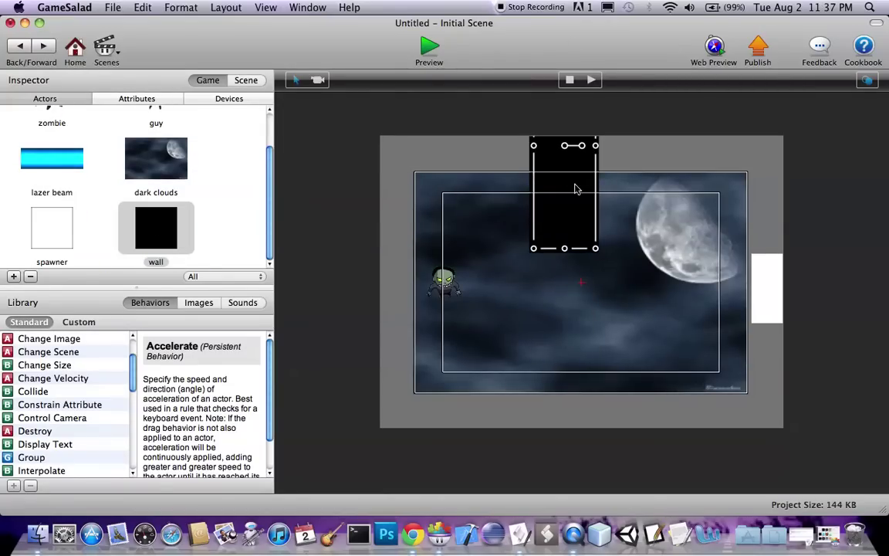
mouse_move(565, 249)
mouse_down()
mouse_move(566, 361)
mouse_move(393, 309)
mouse_move(372, 369)
mouse_move(377, 386)
mouse_up()
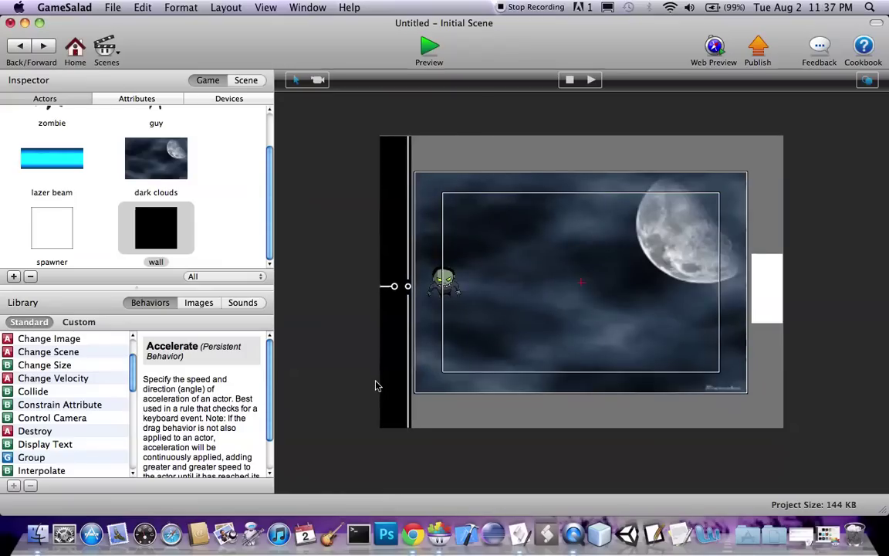
mouse_move(156, 228)
mouse_down()
mouse_move(510, 259)
mouse_move(512, 378)
mouse_up()
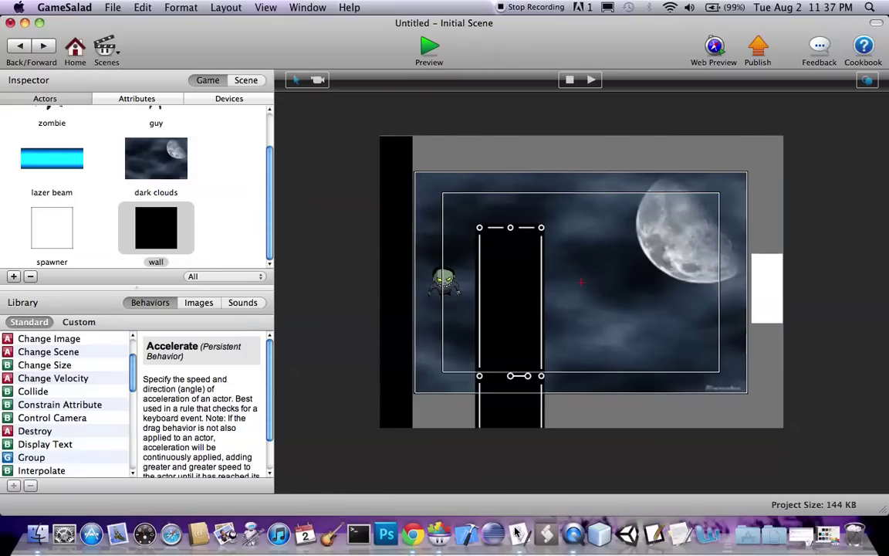
mouse_move(510, 229)
mouse_down()
mouse_move(512, 145)
mouse_move(698, 228)
mouse_move(725, 259)
mouse_up()
Step: Move the second wall to the right edge and put the spawner back beside it
click(774, 297)
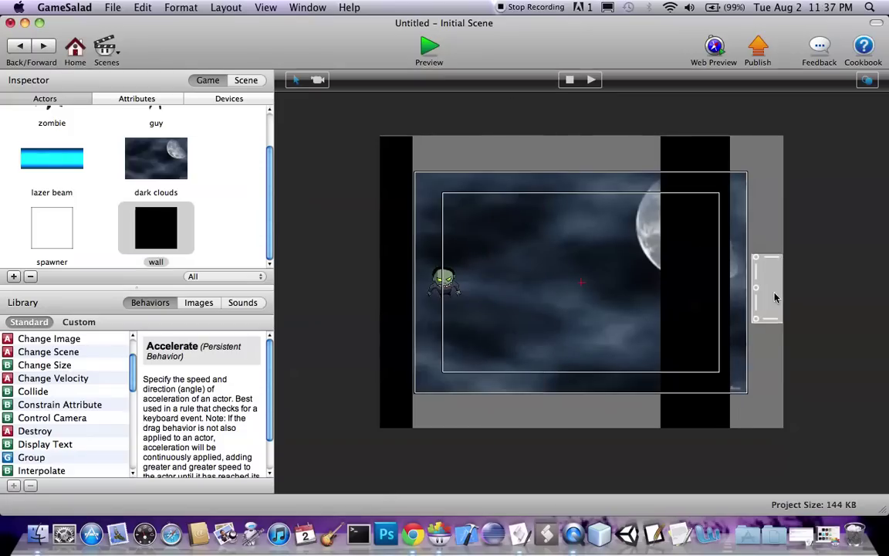
key(Delete)
drag(693, 297, 780, 296)
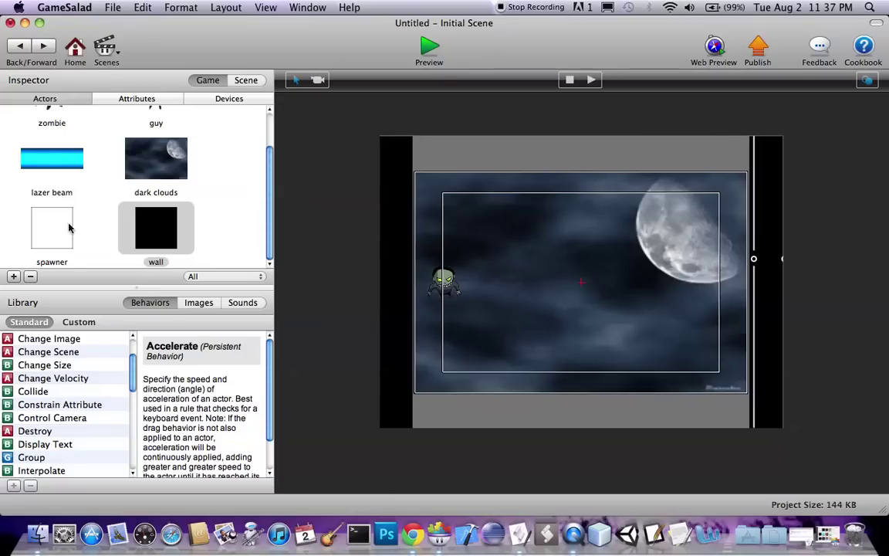
mouse_move(38, 224)
mouse_down()
mouse_move(782, 301)
mouse_move(772, 299)
mouse_up()
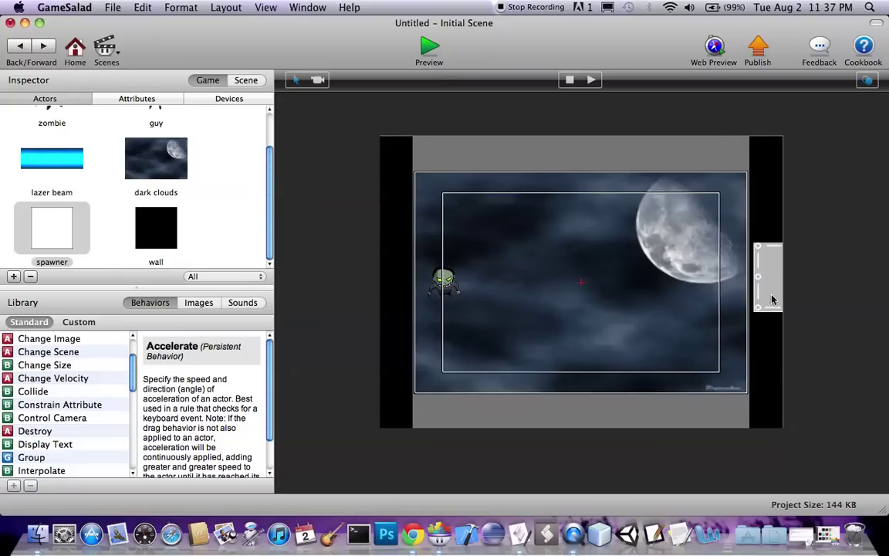
Step: Add more walls, stretching one into a wide bar along the scene edge
drag(143, 217, 552, 291)
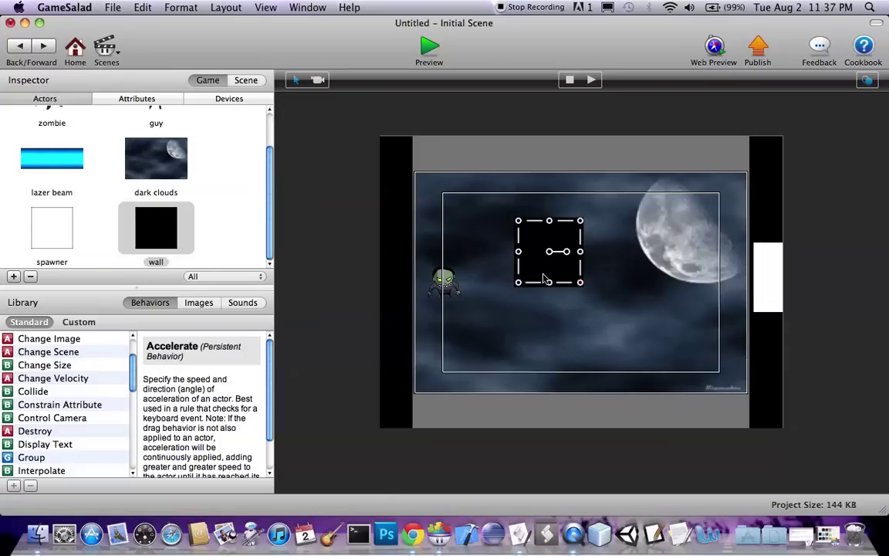
drag(581, 263, 629, 276)
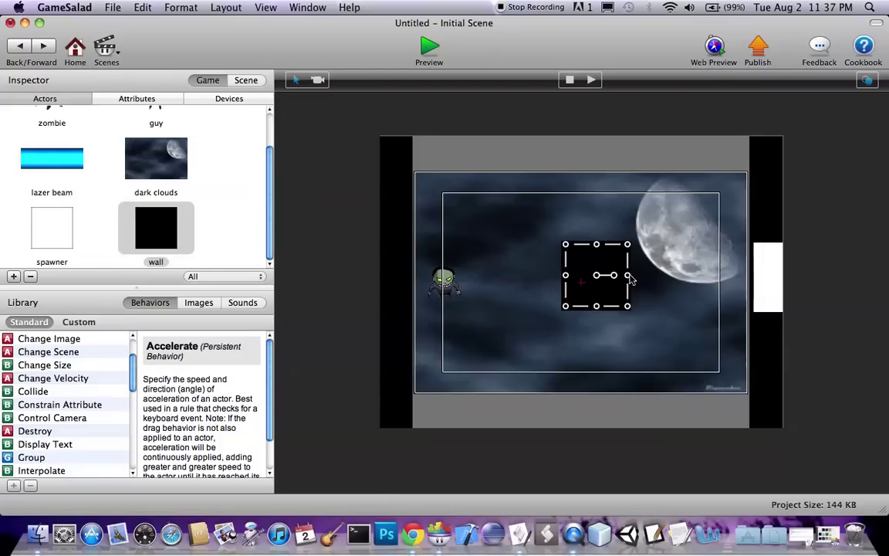
drag(627, 276, 818, 277)
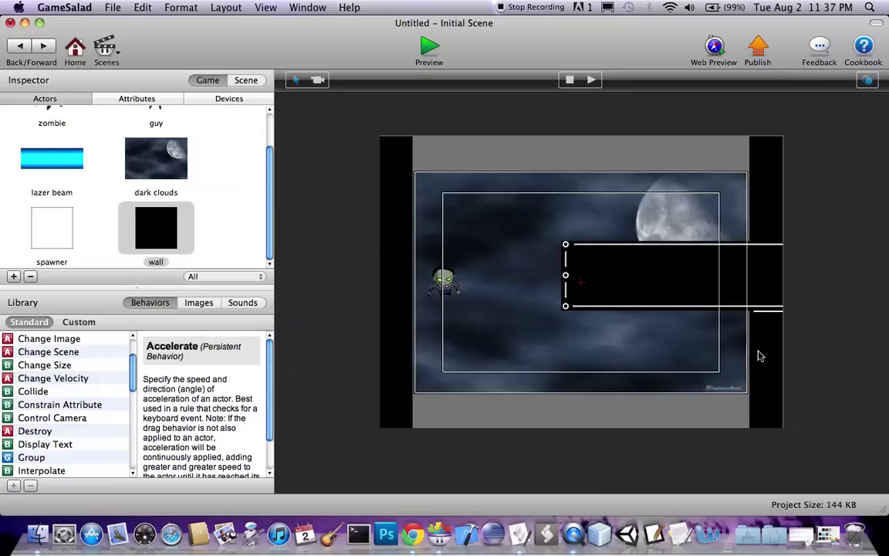
mouse_move(704, 287)
mouse_down()
mouse_move(616, 304)
mouse_move(365, 429)
mouse_up()
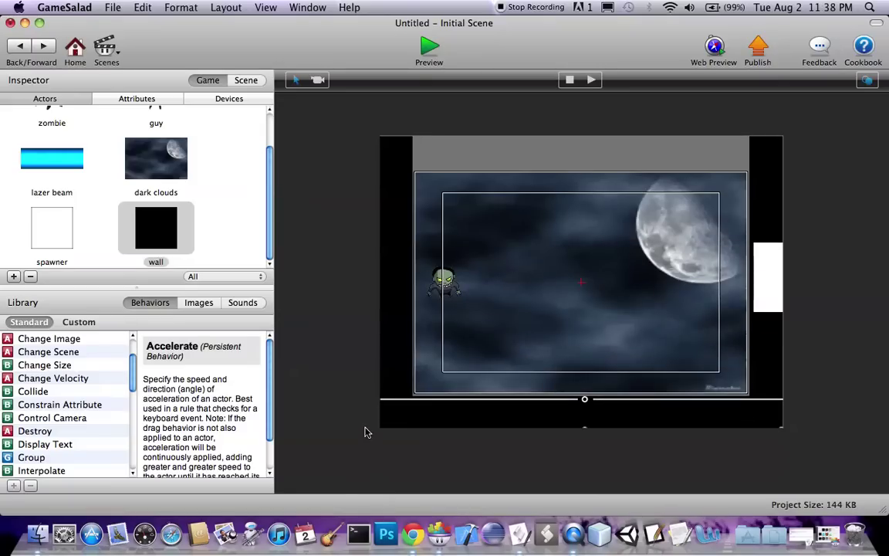
mouse_move(171, 247)
mouse_down()
mouse_move(718, 246)
mouse_move(538, 184)
mouse_move(517, 137)
mouse_up()
click(554, 227)
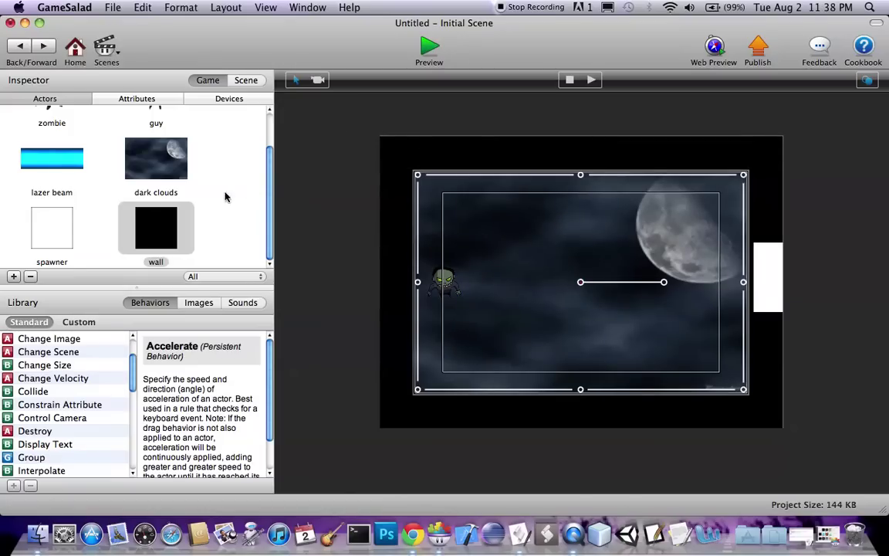
Step: Give the zombie a Move behavior at speed 300, wrapped in a new rule
scroll(116, 169, up, 2)
double_click(54, 123)
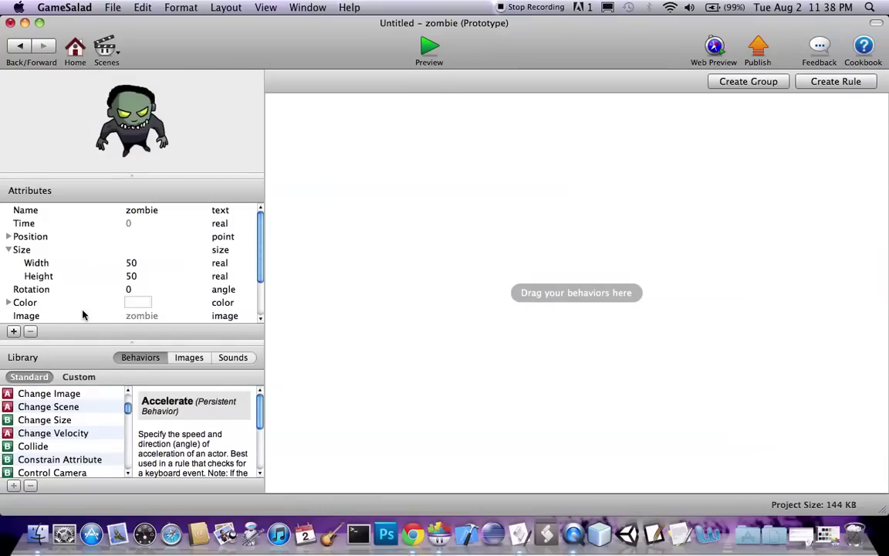
scroll(52, 434, down, 5)
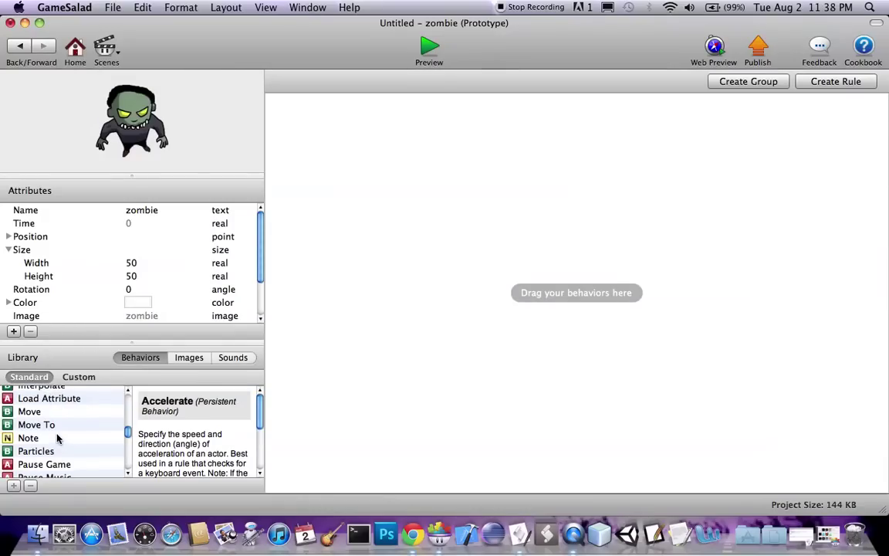
drag(35, 412, 448, 364)
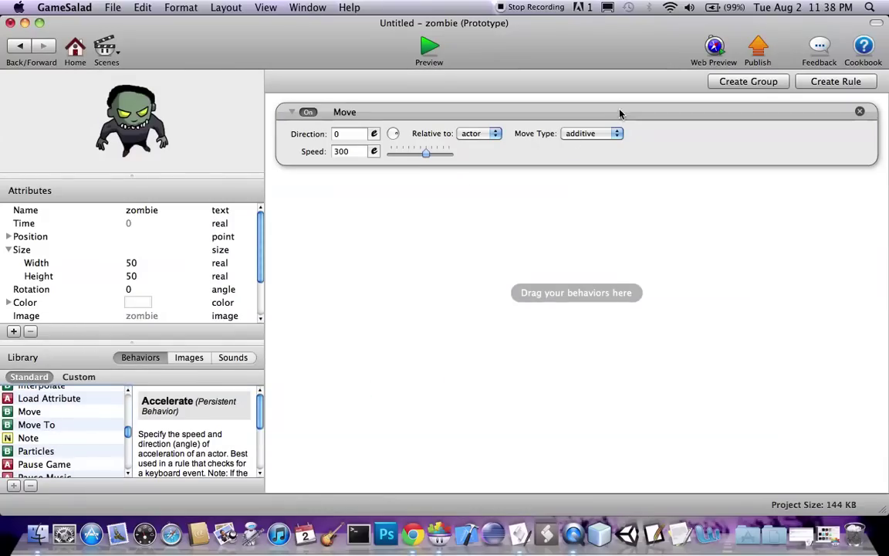
click(749, 81)
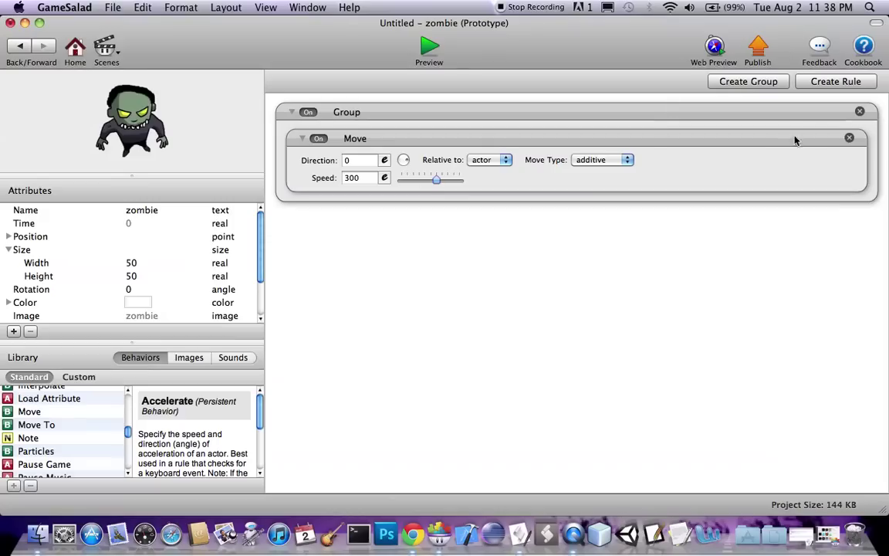
drag(756, 141, 769, 164)
click(771, 108)
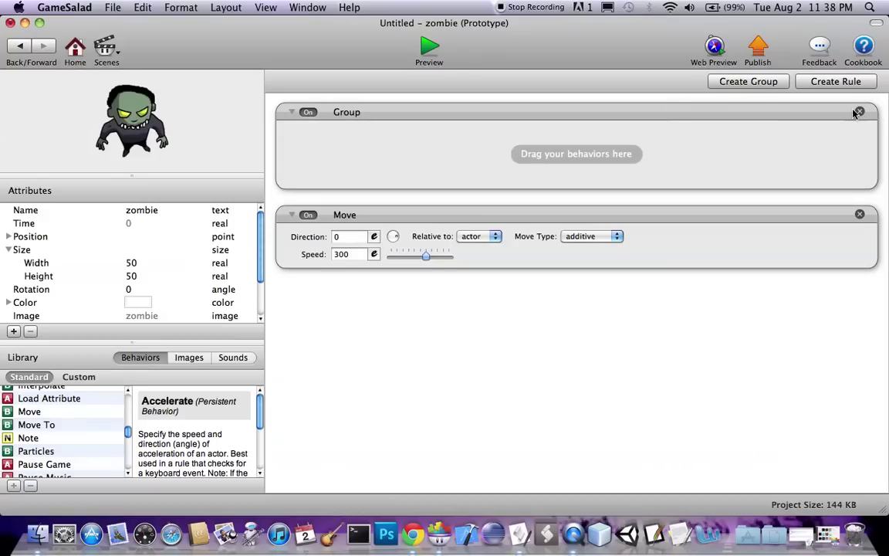
key(Delete)
click(833, 81)
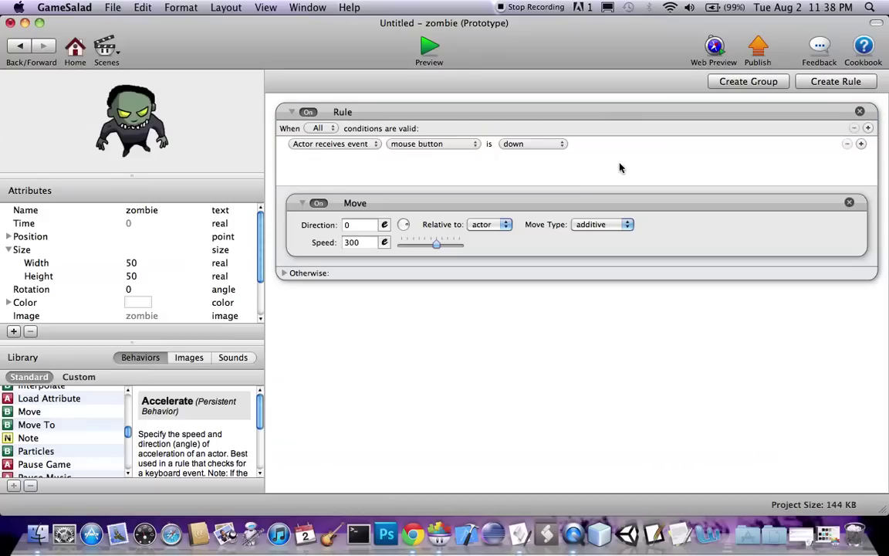
Step: Trigger the rule while the right key is down and name it Rule move right
click(453, 145)
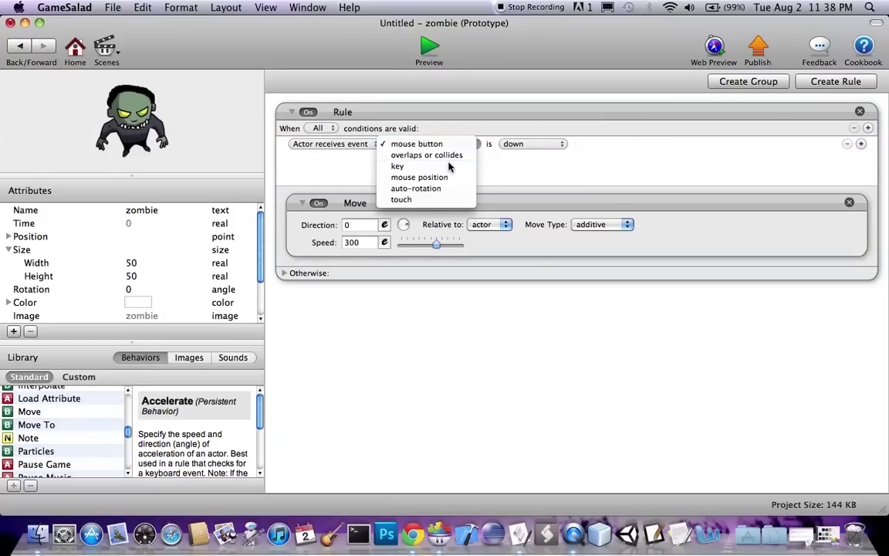
click(452, 166)
click(552, 148)
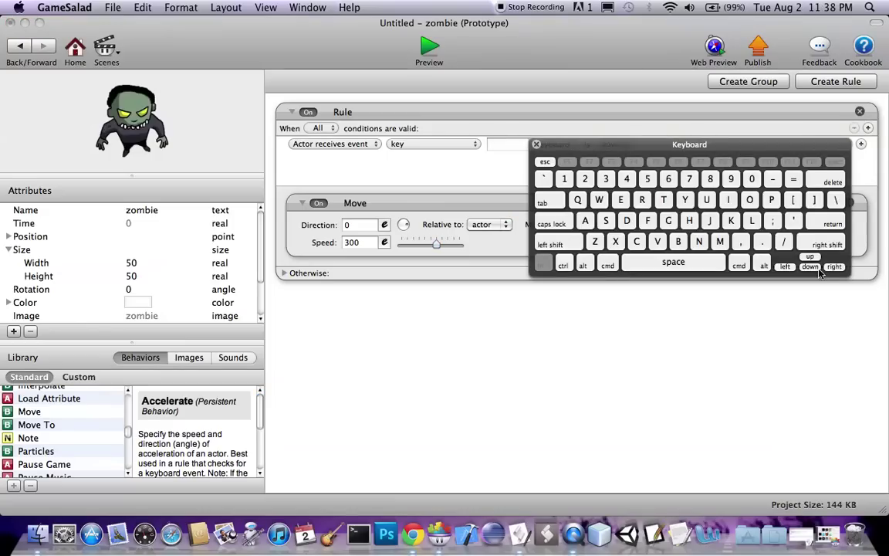
click(833, 266)
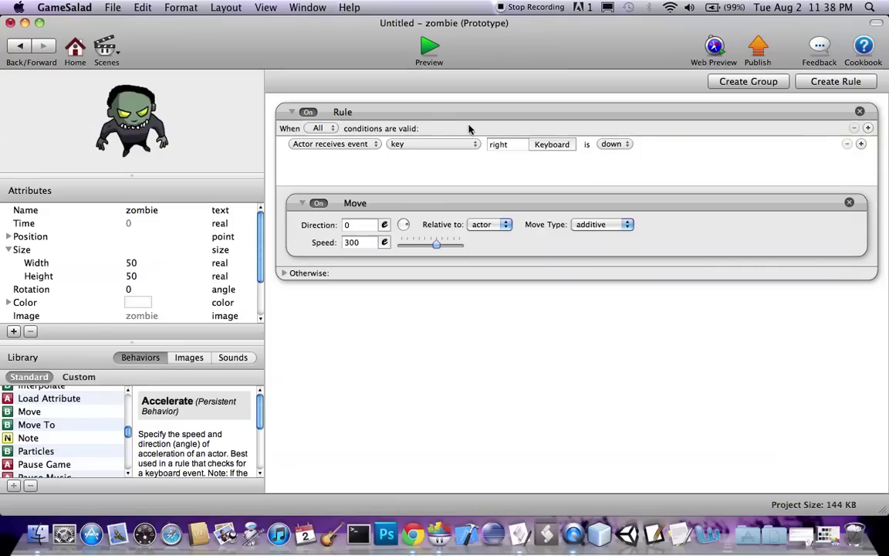
double_click(343, 112)
text(move r)
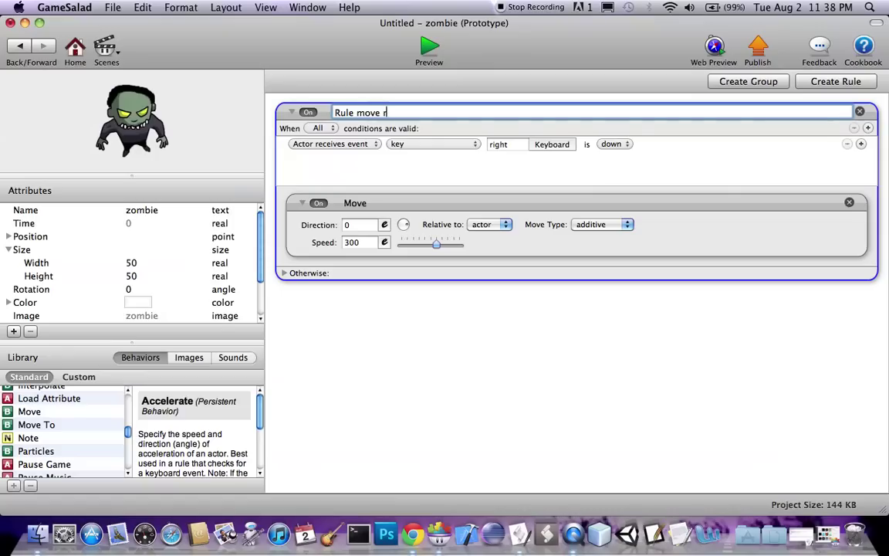
text(ight)
key(Return)
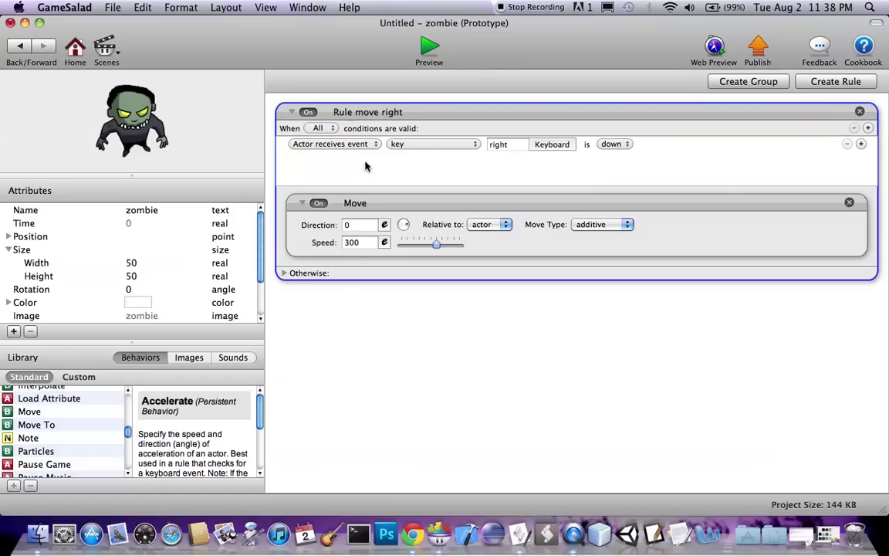
click(338, 335)
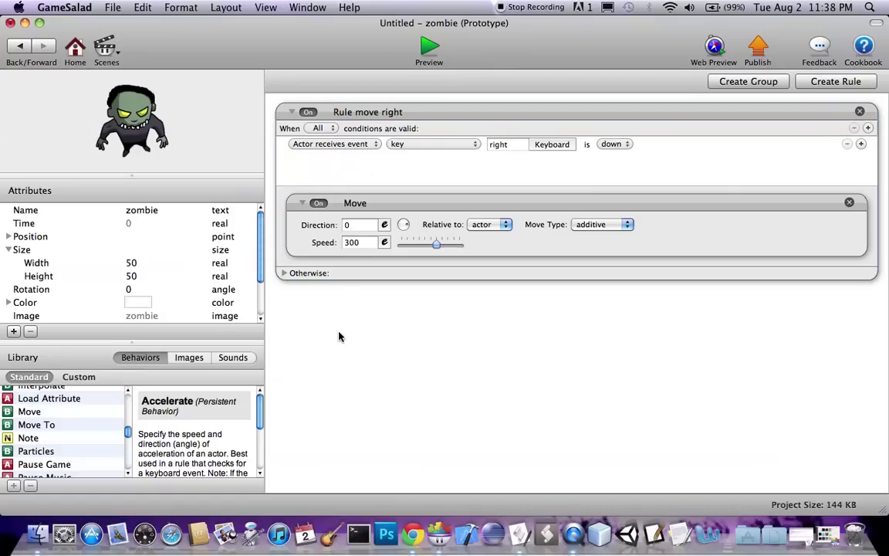
Step: Make three copies of the Rule move right rule
click(293, 112)
alt+drag(348, 114, 351, 234)
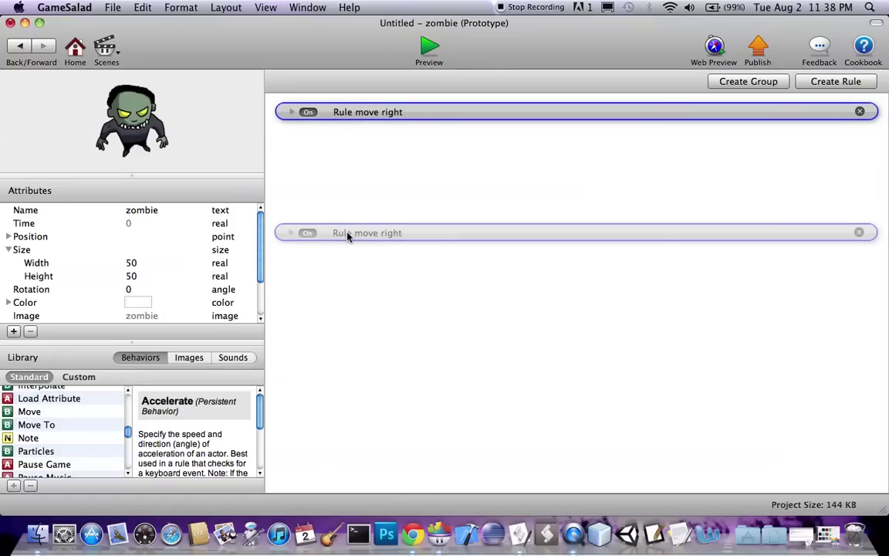
click(291, 145)
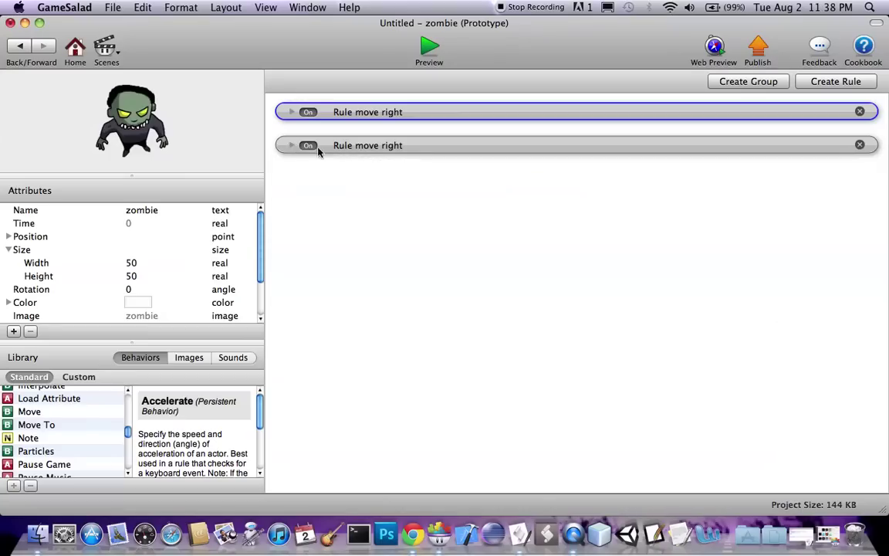
mouse_move(309, 145)
alt+mouse_down()
mouse_move(348, 175)
mouse_move(360, 278)
mouse_move(347, 247)
alt+mouse_up()
click(349, 178)
click(292, 212)
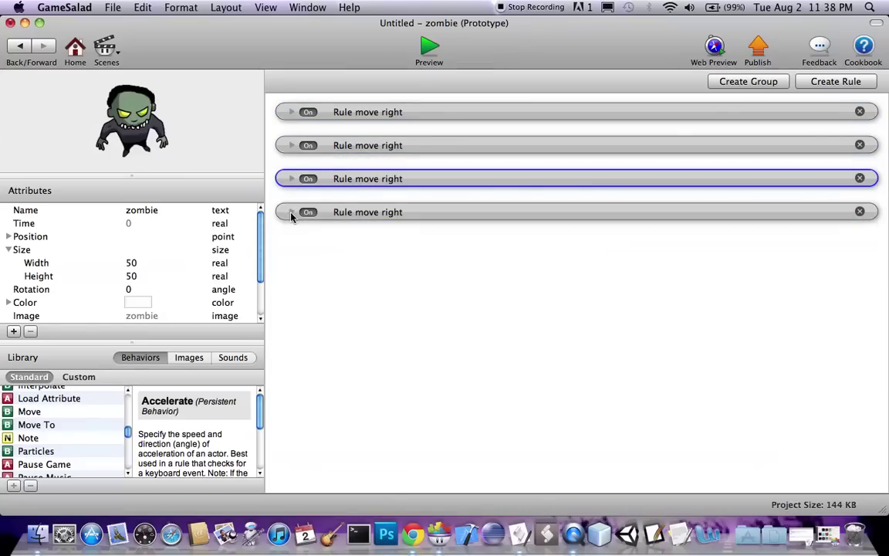
Step: Set the second copy to the left key and direction 180, renamed Rule move left
click(292, 145)
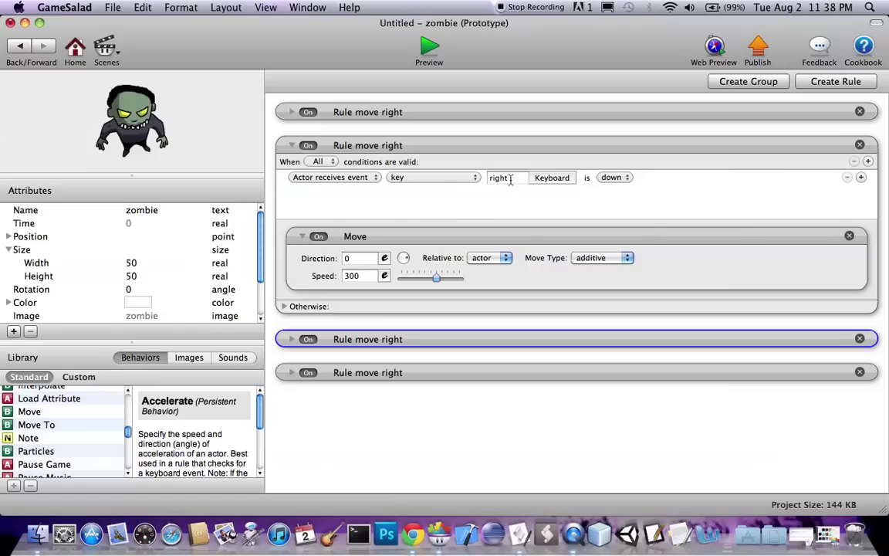
click(554, 178)
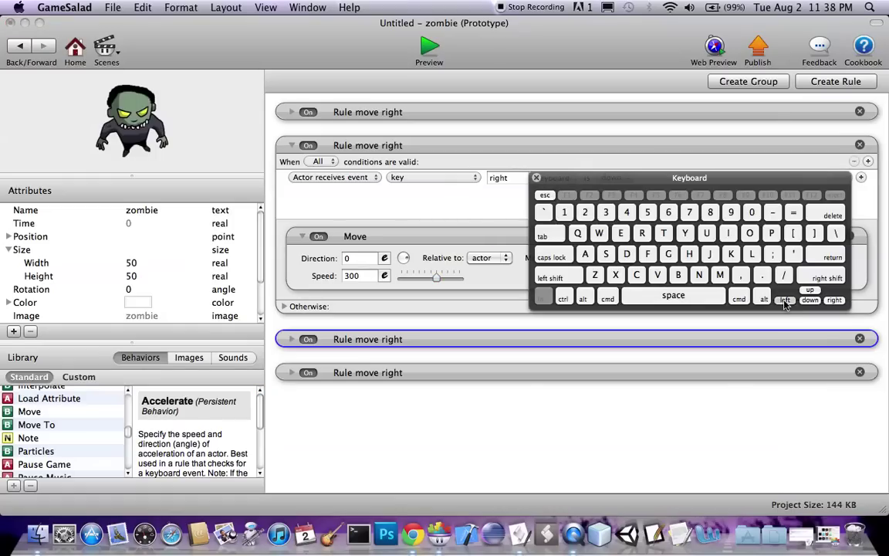
click(784, 300)
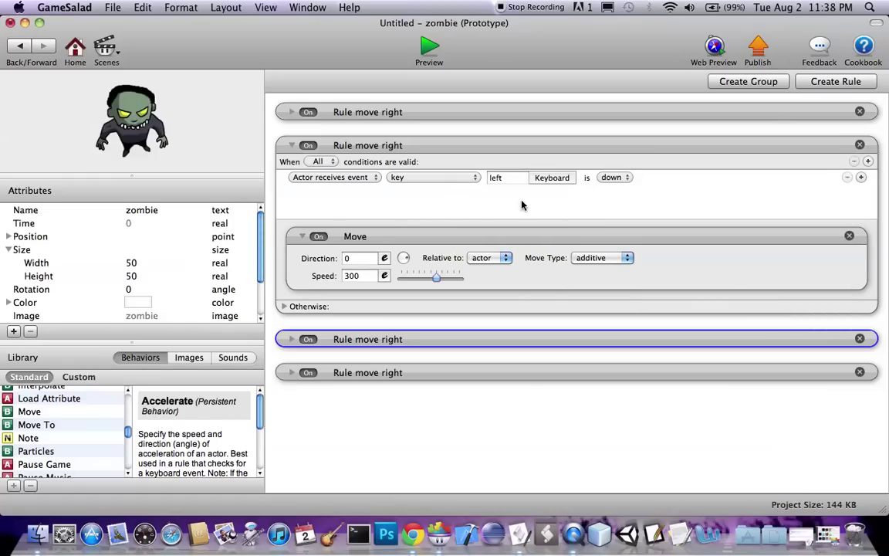
click(361, 257)
text(180)
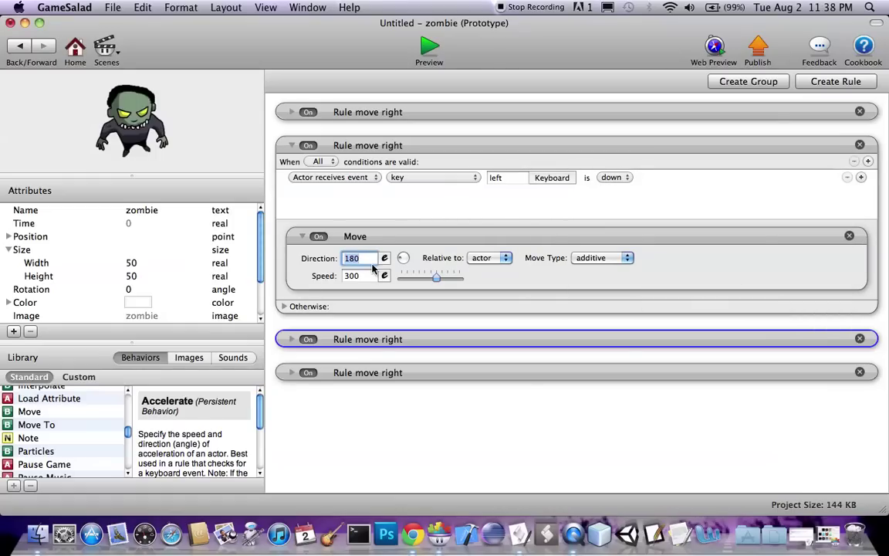
click(395, 147)
double_click(395, 146)
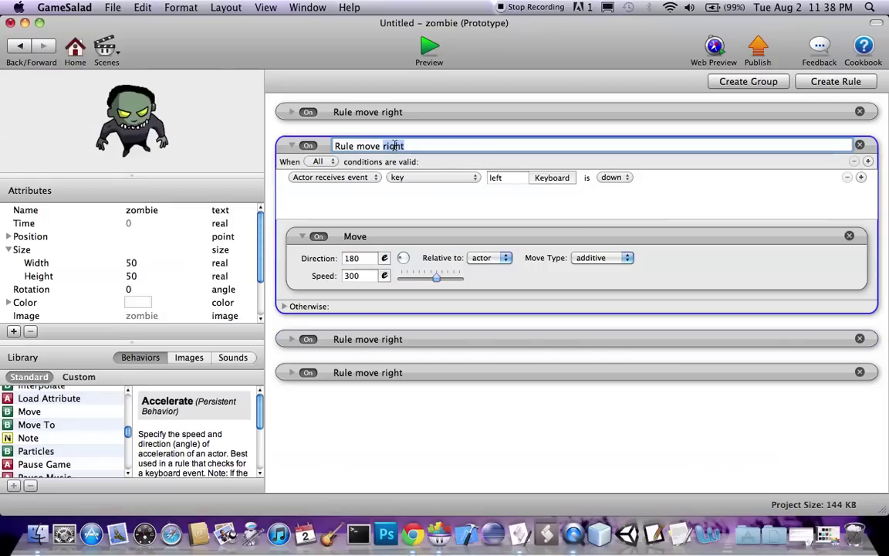
key(BackSpace)
text(left)
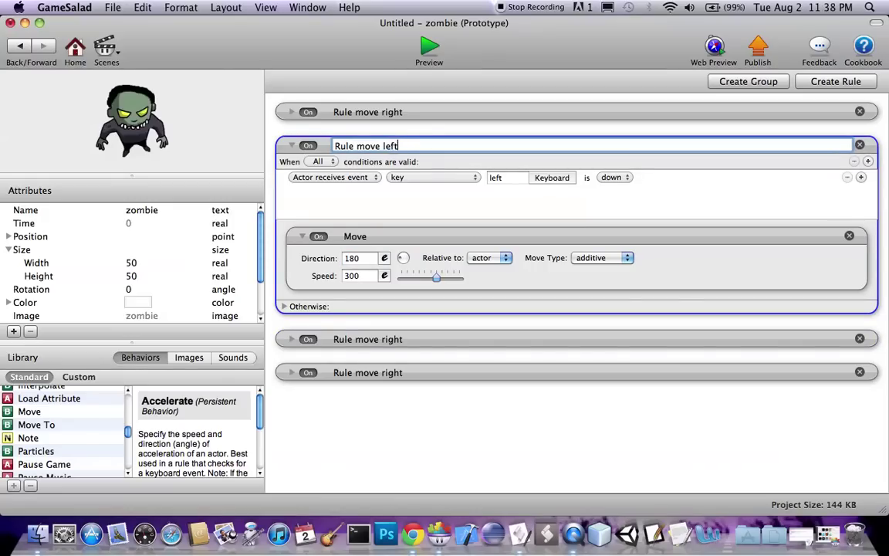
key(Return)
Step: Rename the third rule Rule move up and set its key to up
click(292, 146)
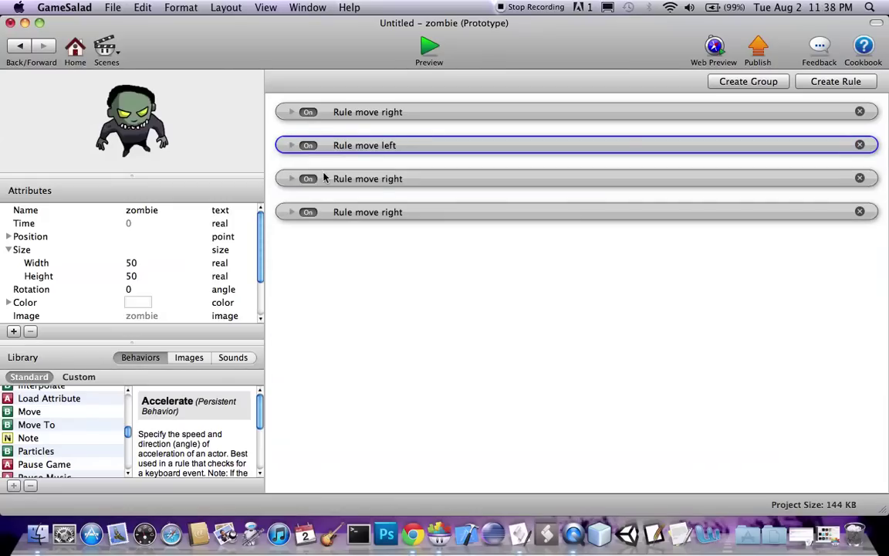
double_click(396, 179)
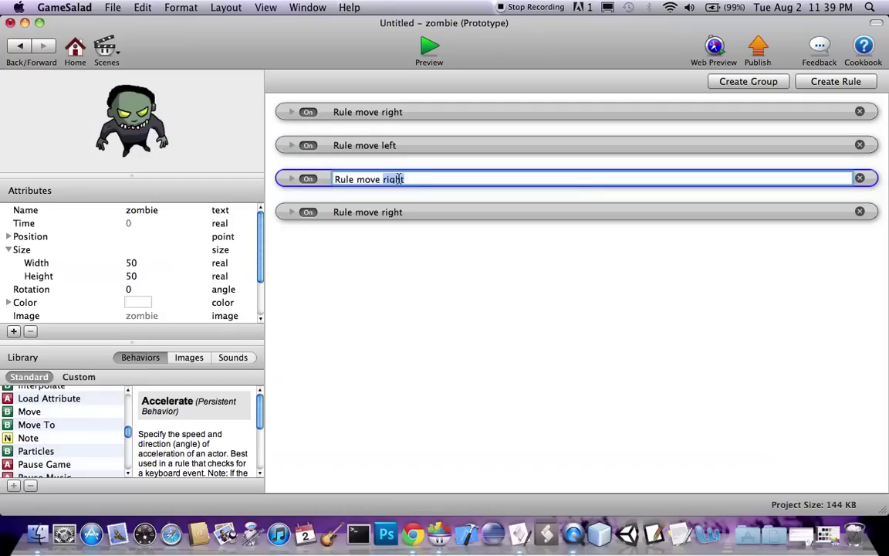
text(up)
key(Return)
click(324, 201)
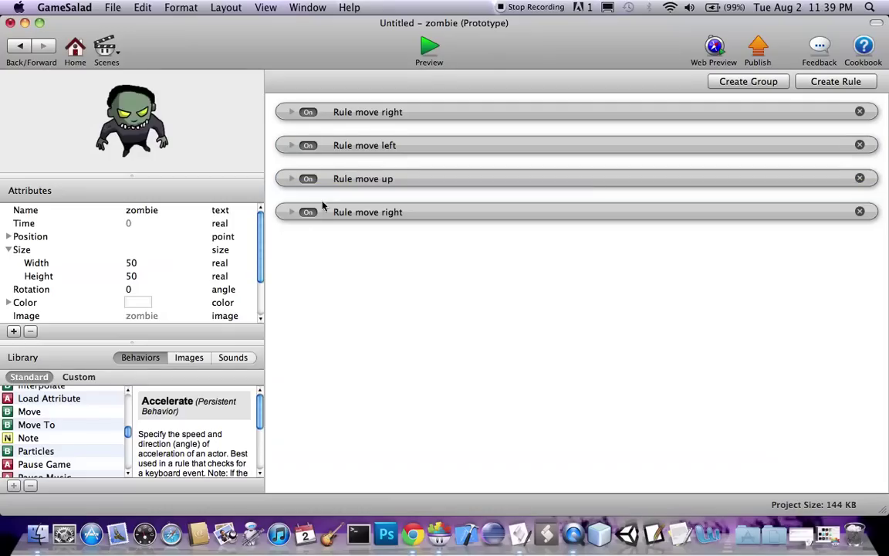
click(292, 179)
click(558, 211)
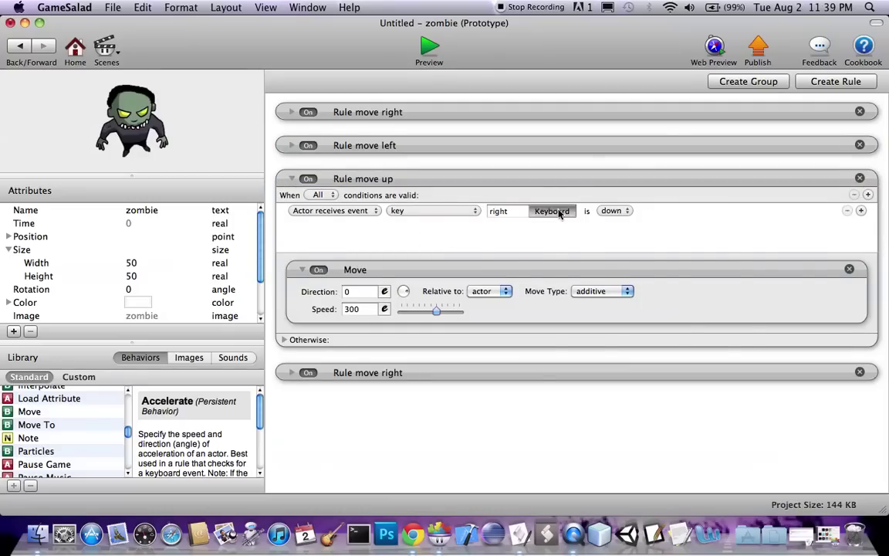
key(Up)
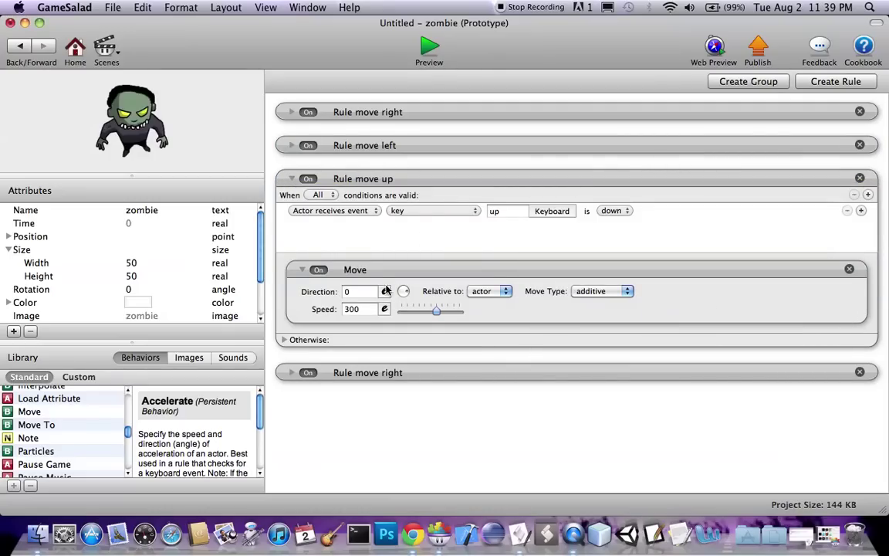
click(367, 292)
text(90)
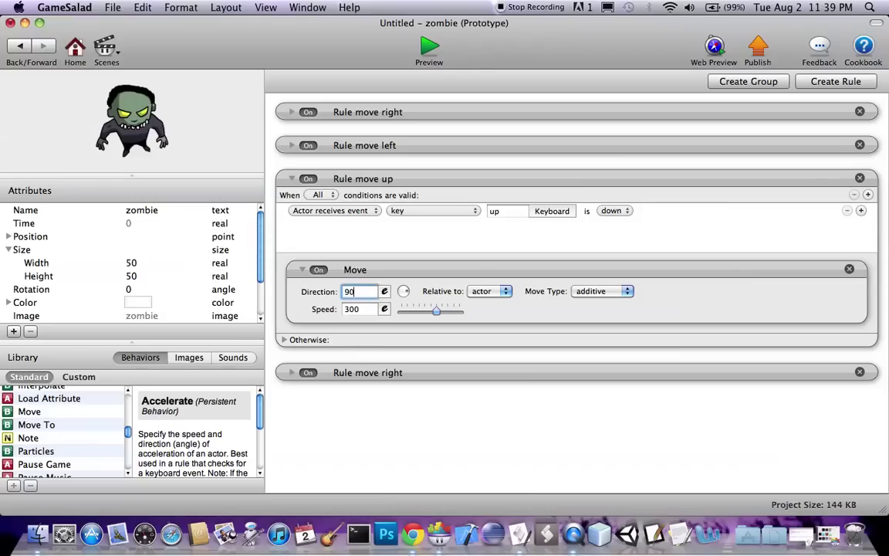
click(292, 178)
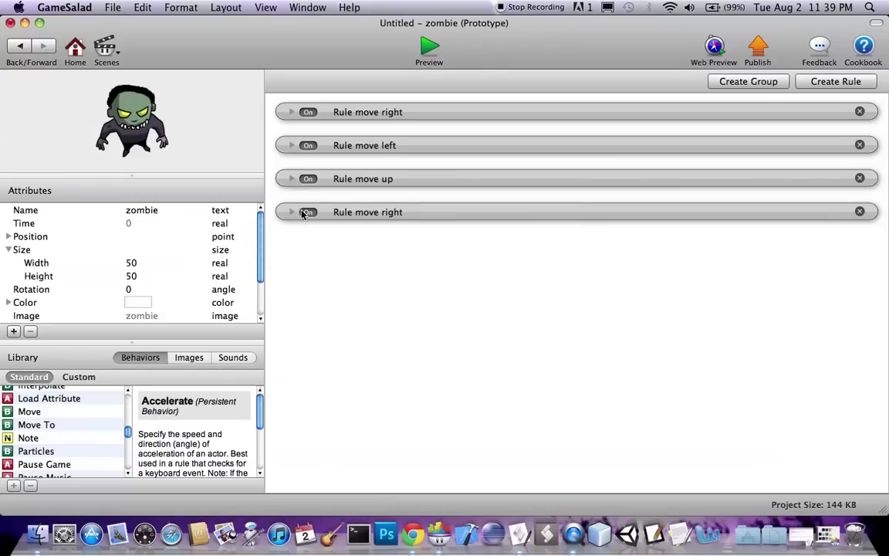
Step: Rename the fourth rule Rule move down with the down key and direction 270
click(388, 217)
double_click(390, 219)
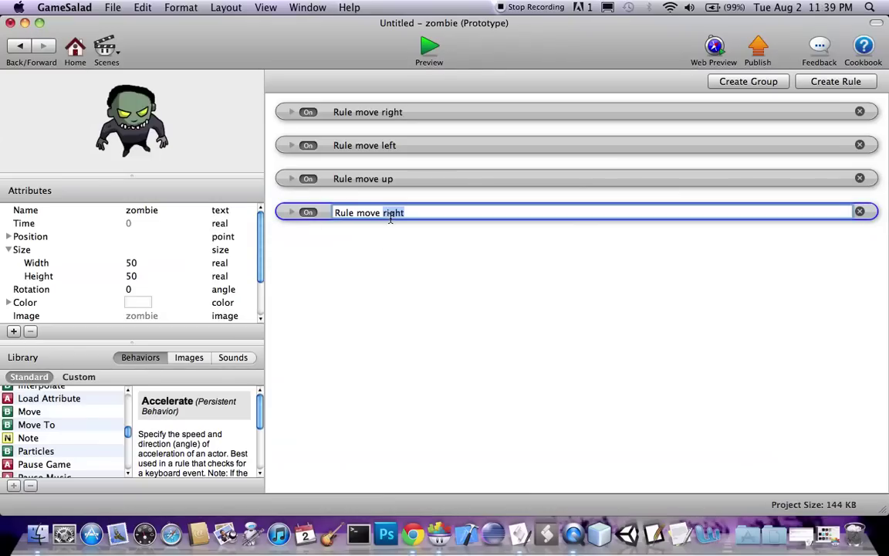
text(down)
key(Return)
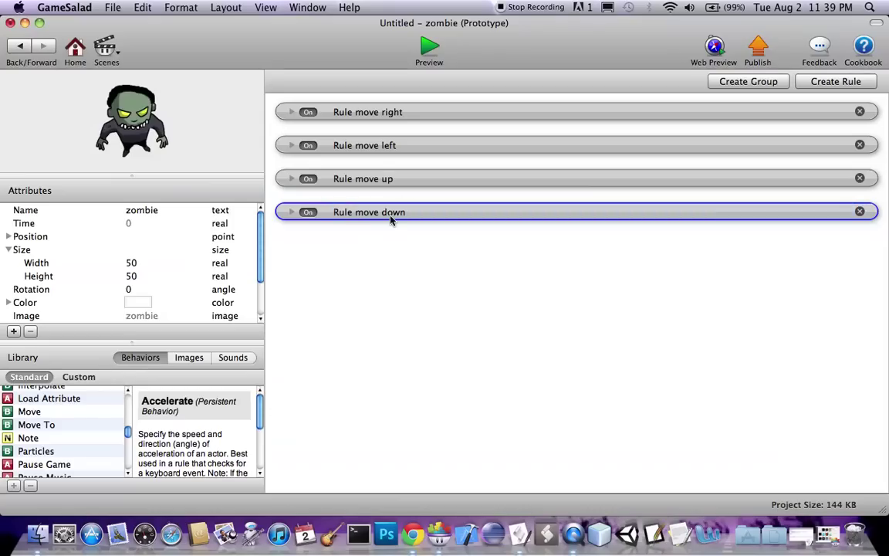
click(312, 226)
click(290, 215)
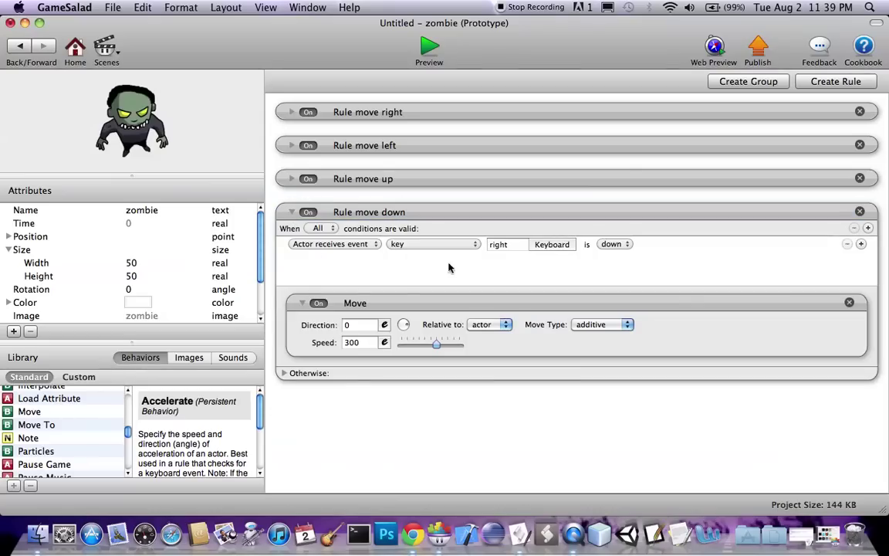
click(547, 244)
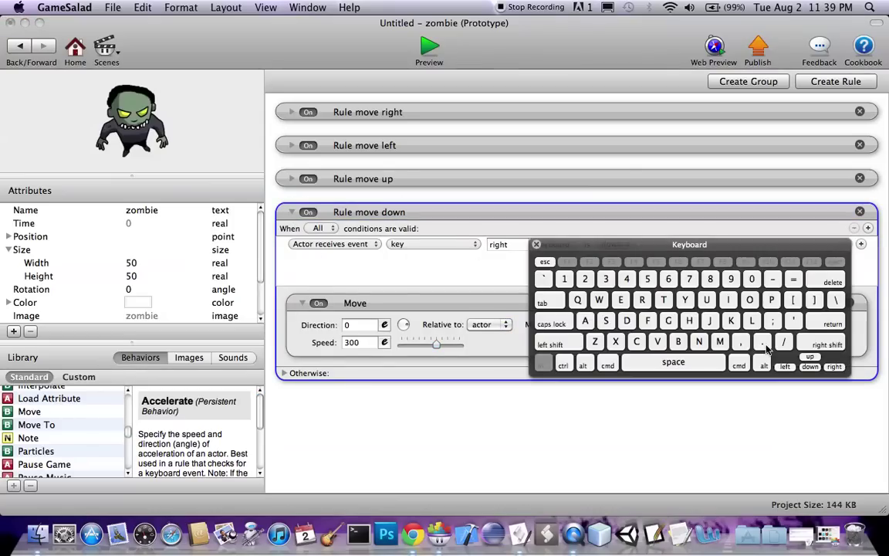
click(816, 370)
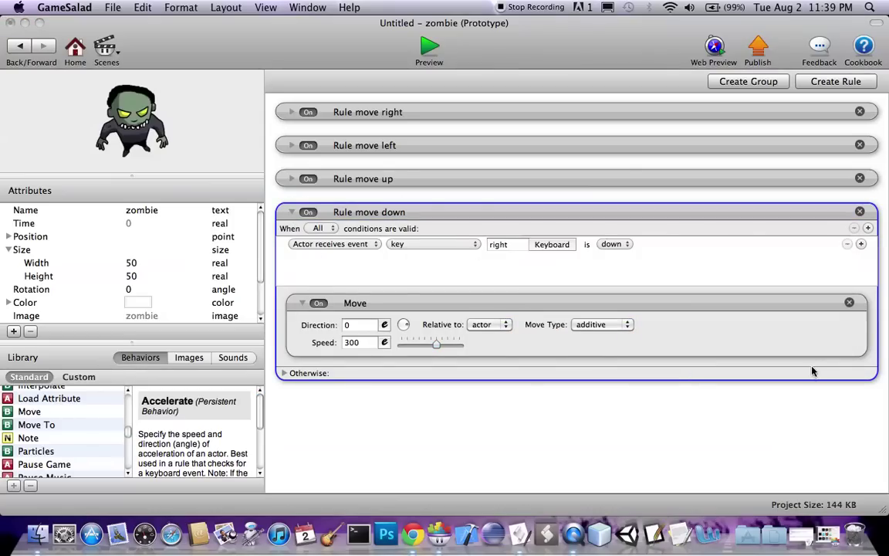
click(363, 325)
text(270)
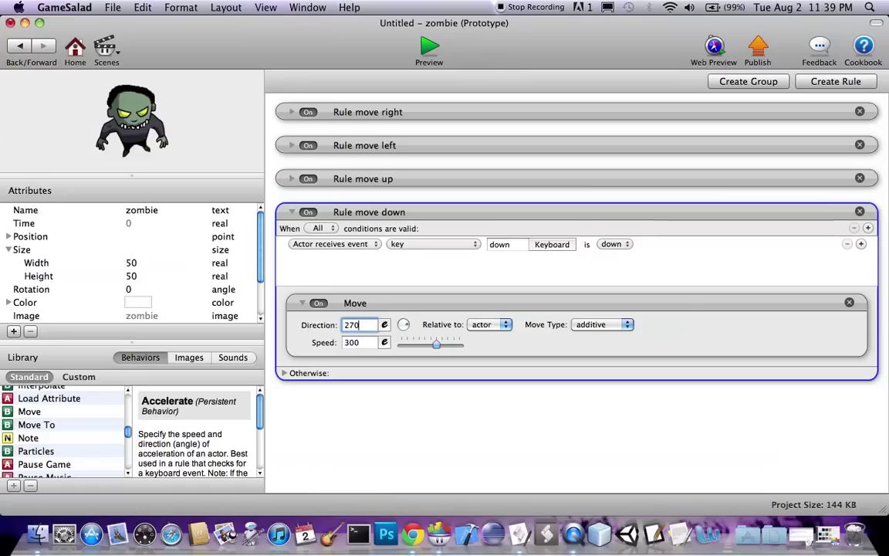
click(291, 212)
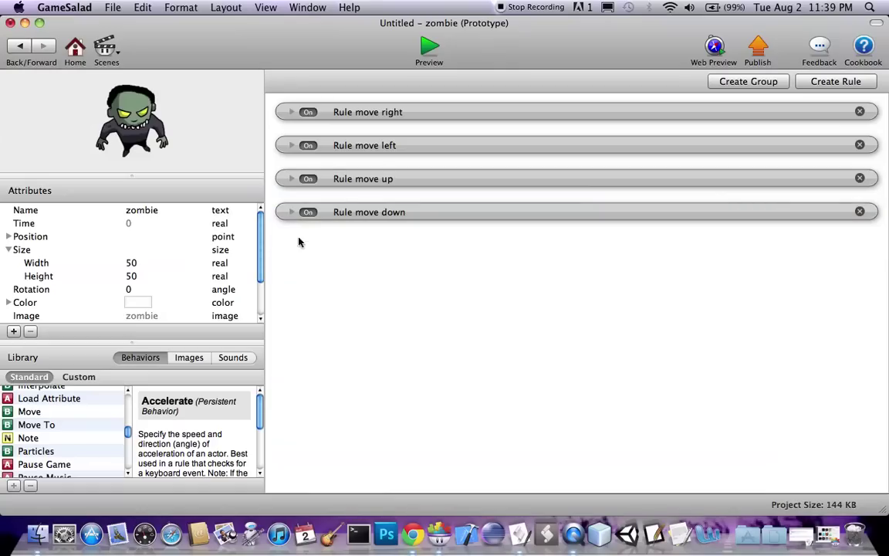
Step: Group the move right, left, up and down rules into one collapsed group
click(358, 112)
shift+click(361, 148)
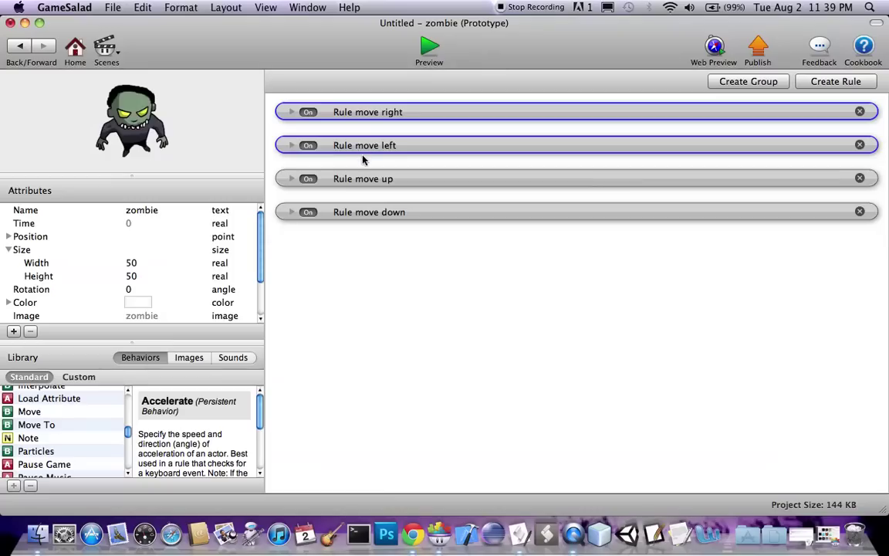
shift+click(363, 177)
shift+click(378, 213)
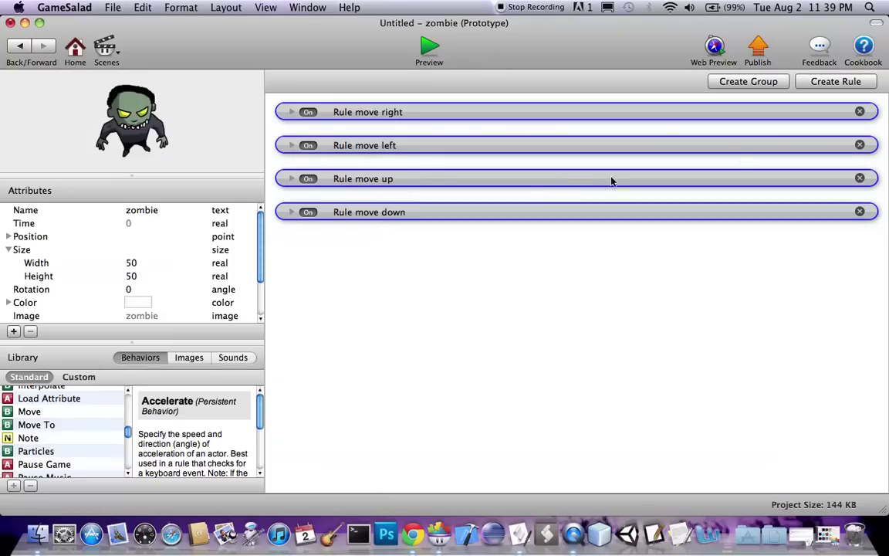
click(774, 83)
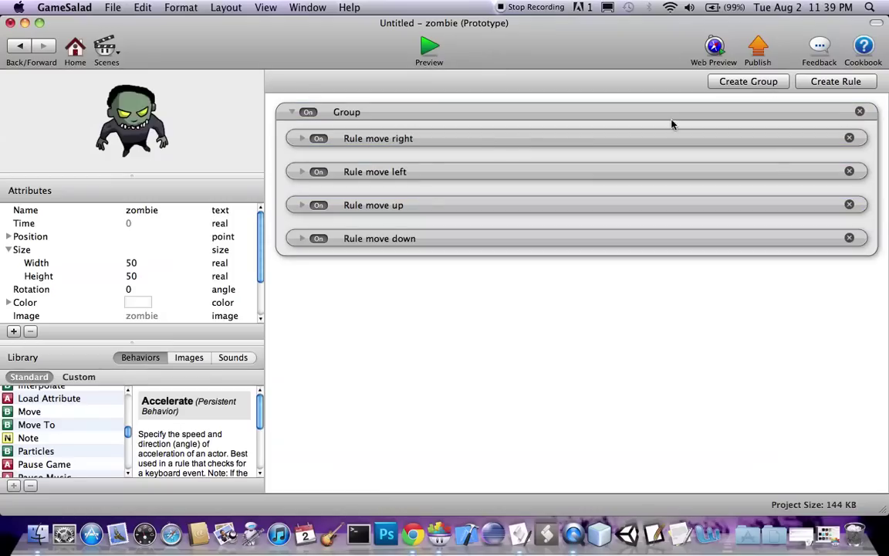
click(295, 112)
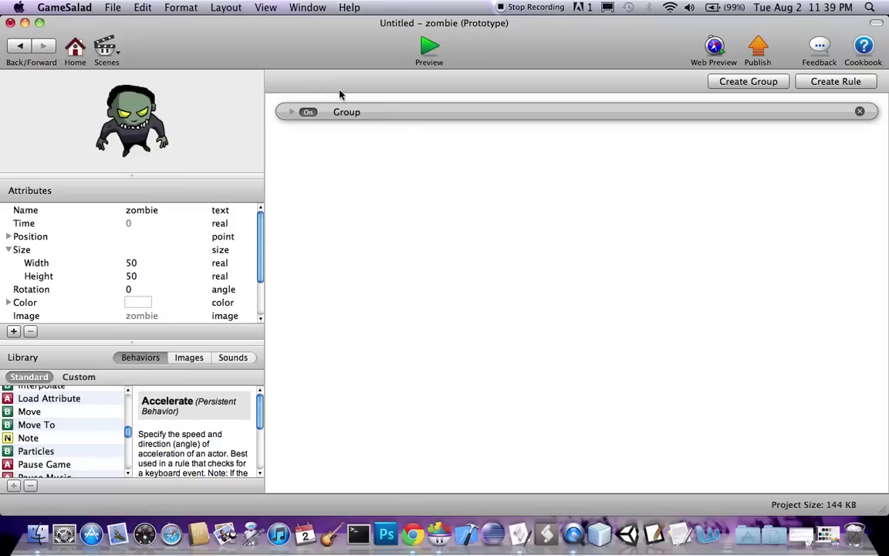
Step: Return to the Initial Scene and reopen the zombie actor for editing
click(21, 49)
scroll(111, 189, down, 3)
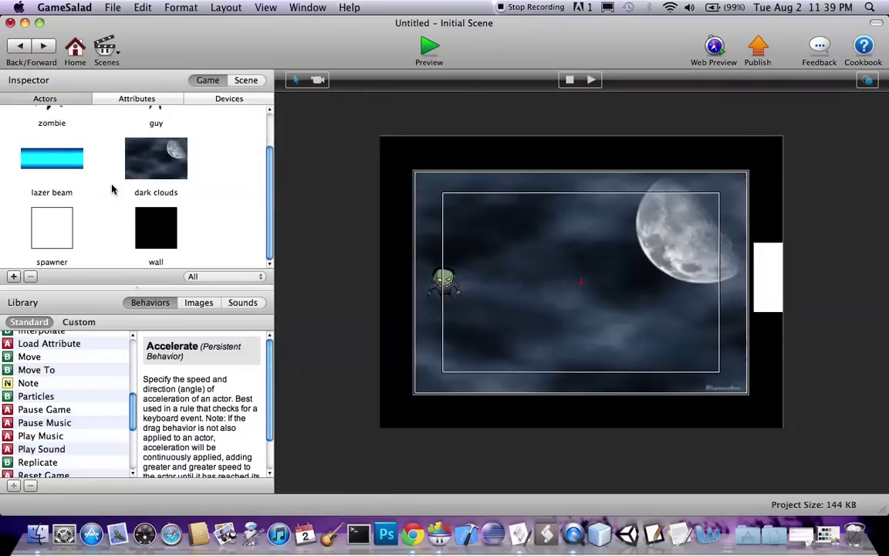
scroll(112, 190, up, 3)
scroll(147, 193, down, 2)
scroll(165, 195, up, 2)
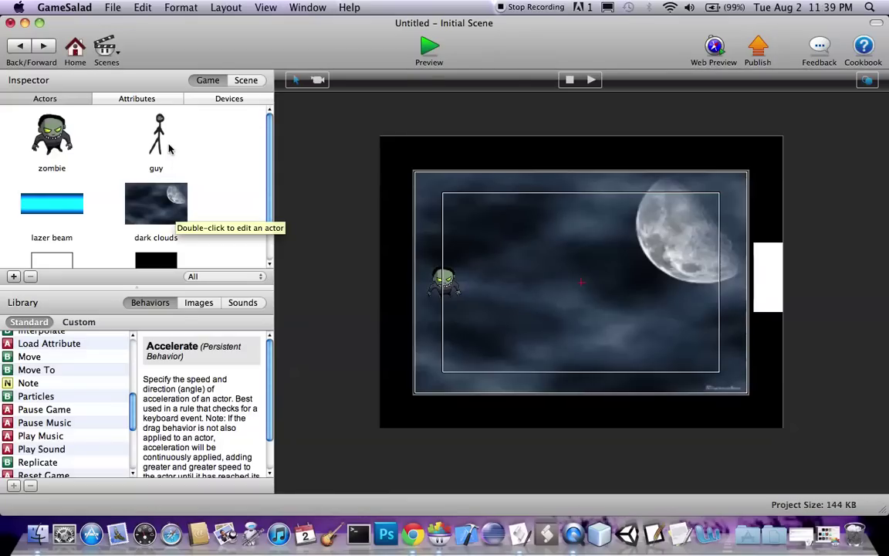
double_click(48, 129)
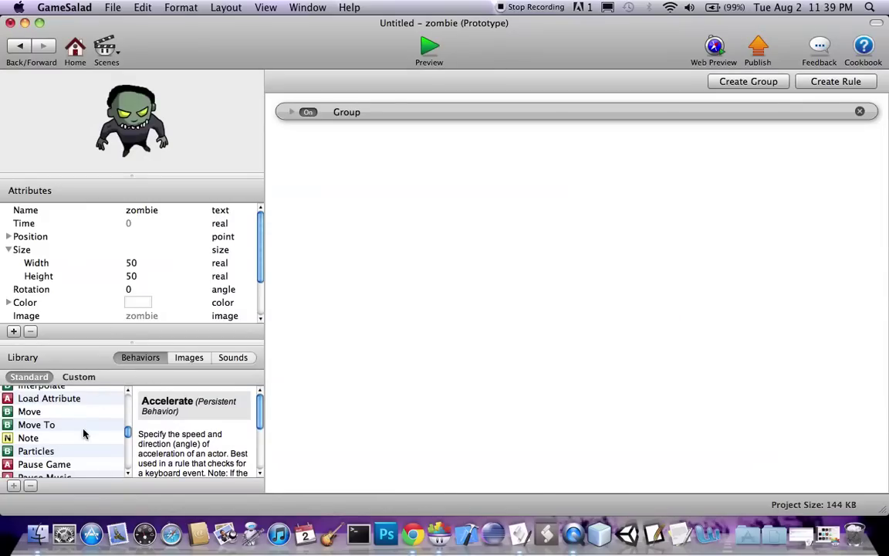
Step: Add a Spawn Actor behavior wrapped in a mouse-down rule named Rule shoot
scroll(83, 434, down, 5)
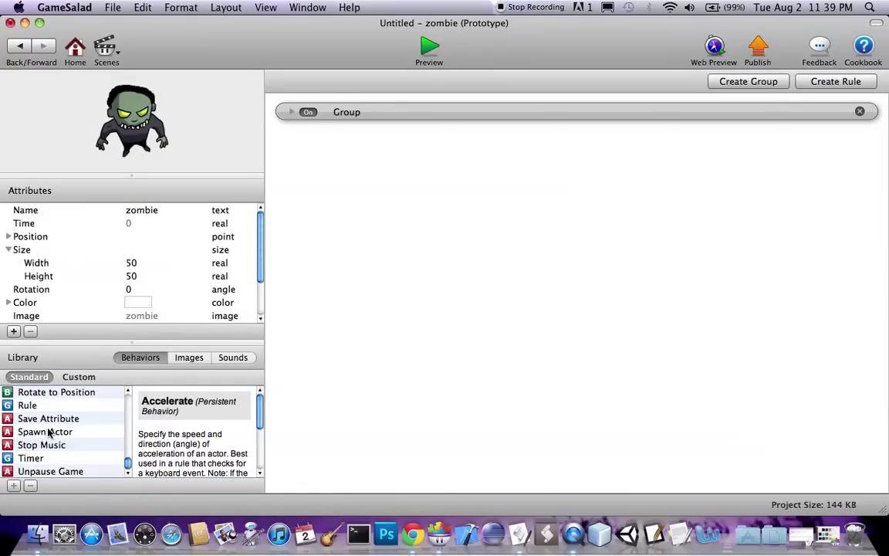
drag(48, 432, 454, 229)
click(503, 156)
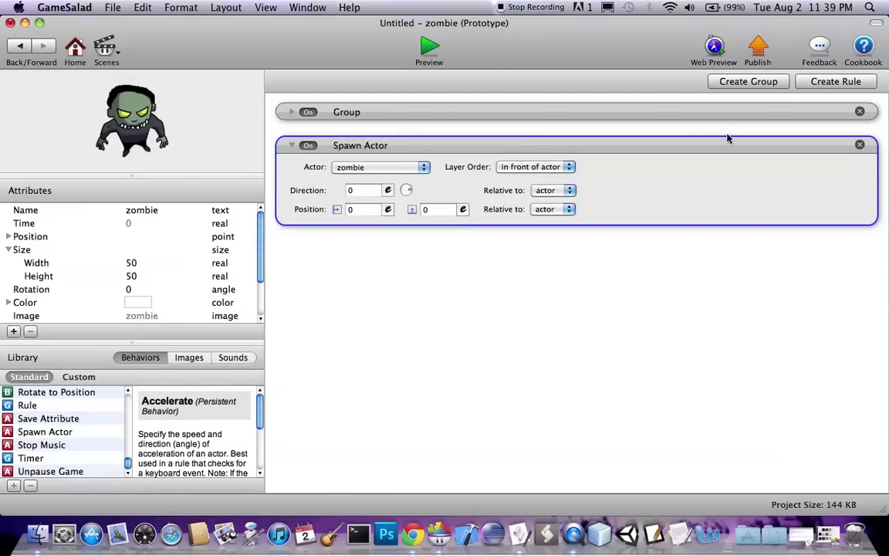
click(834, 81)
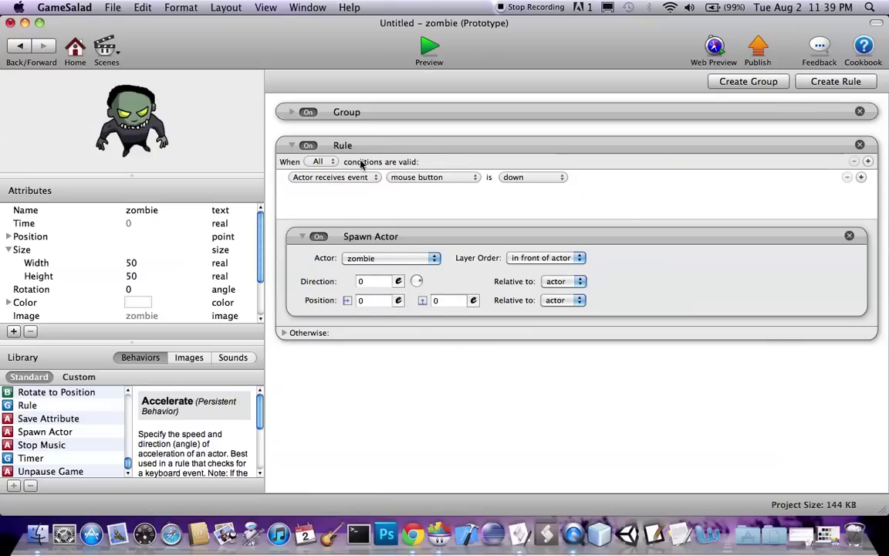
click(344, 145)
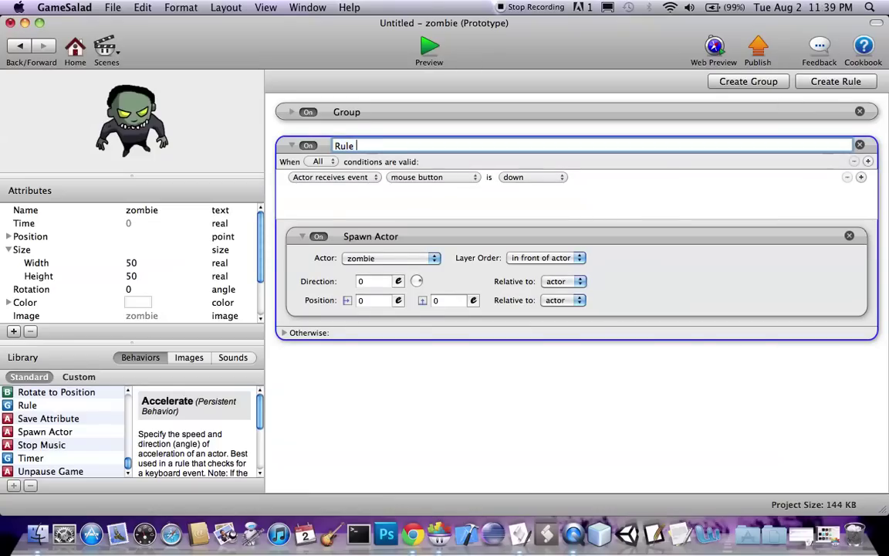
text(shoot)
key(Return)
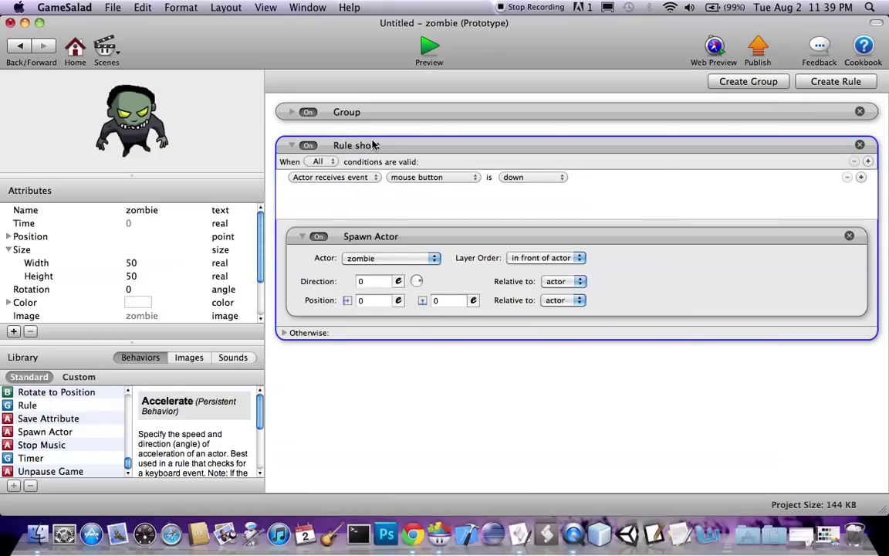
click(321, 449)
Step: Set the zombie's Physics Restitution to 0 and turn on Fixed Rotation
scroll(116, 305, down, 3)
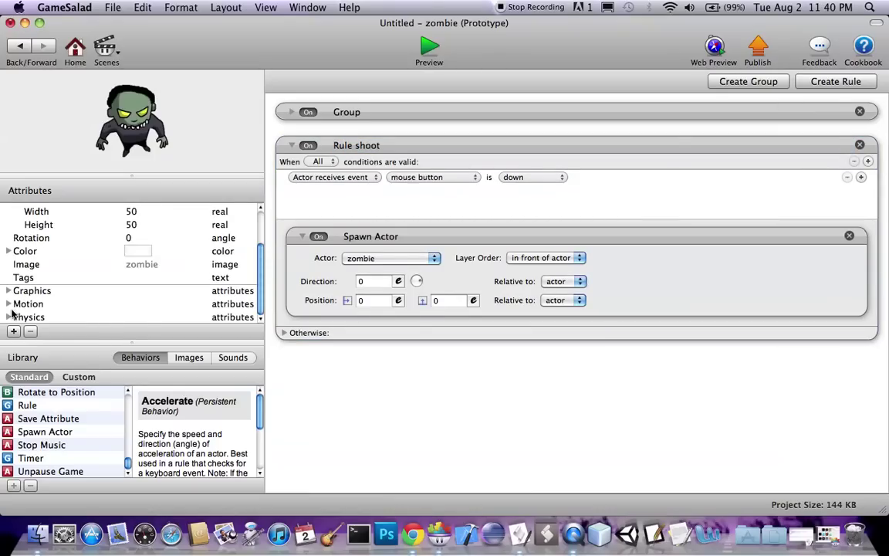
click(8, 316)
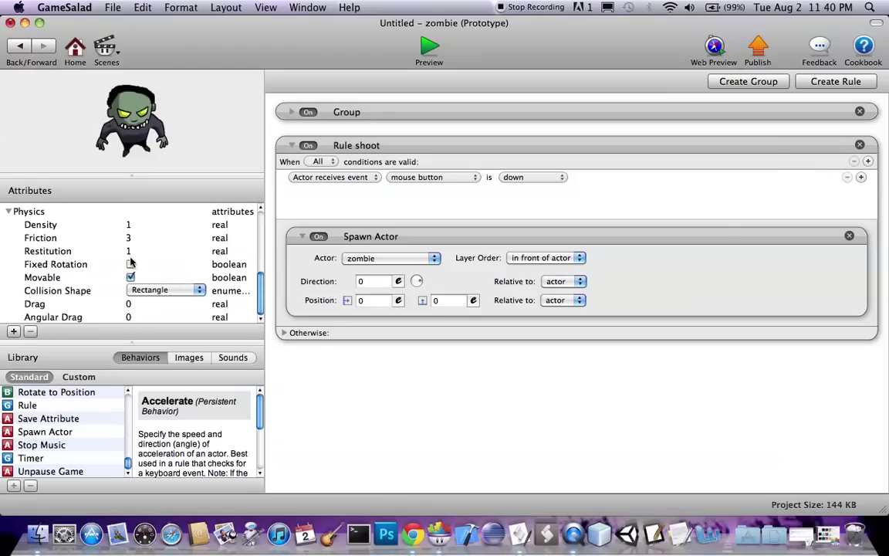
double_click(129, 252)
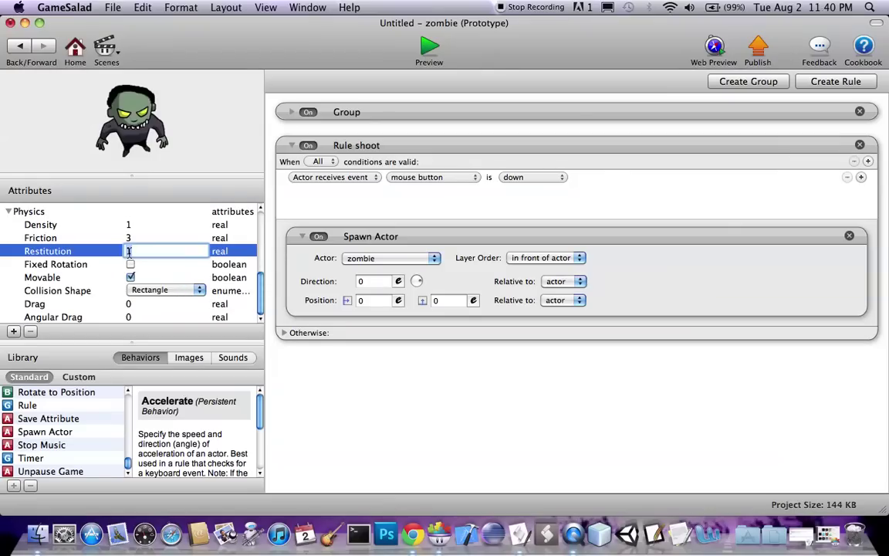
text(0)
key(Tab)
click(130, 264)
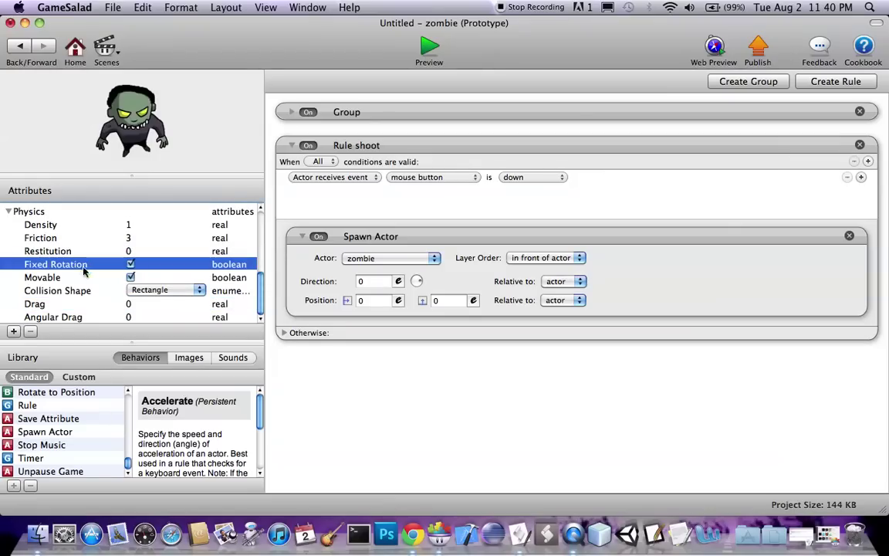
click(9, 212)
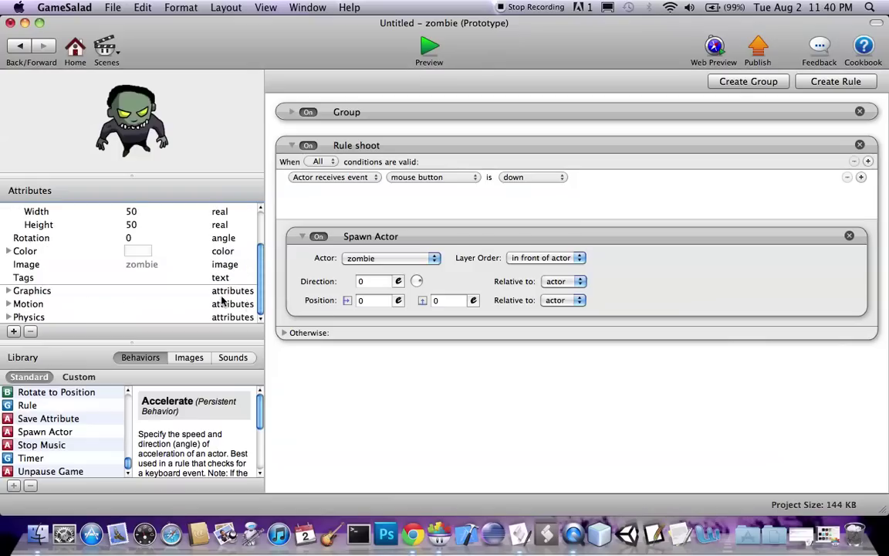
Step: Trigger the shoot rule on the space key and spawn the lazer beam actor
click(444, 178)
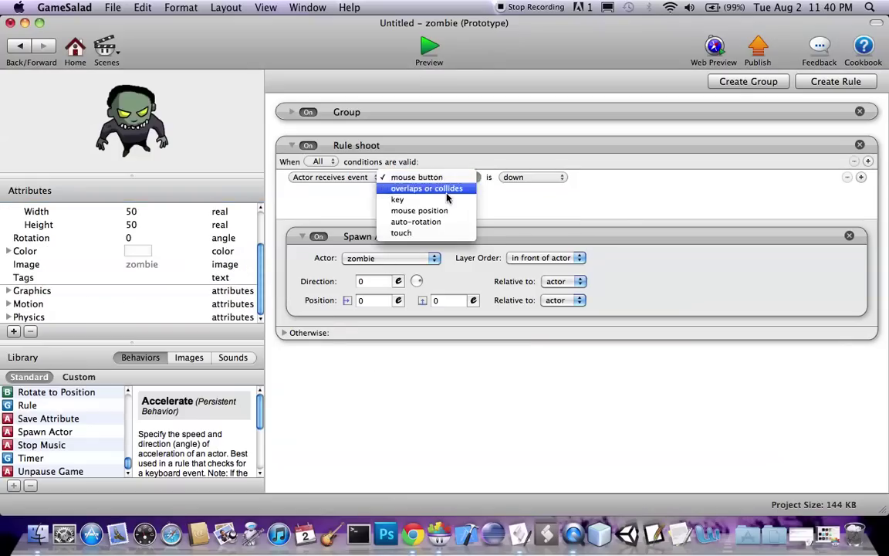
click(448, 201)
click(561, 179)
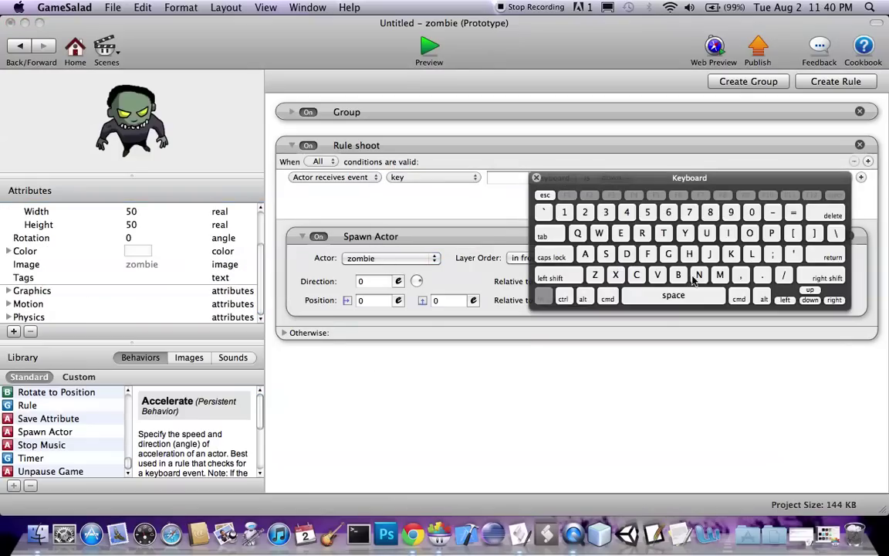
click(637, 294)
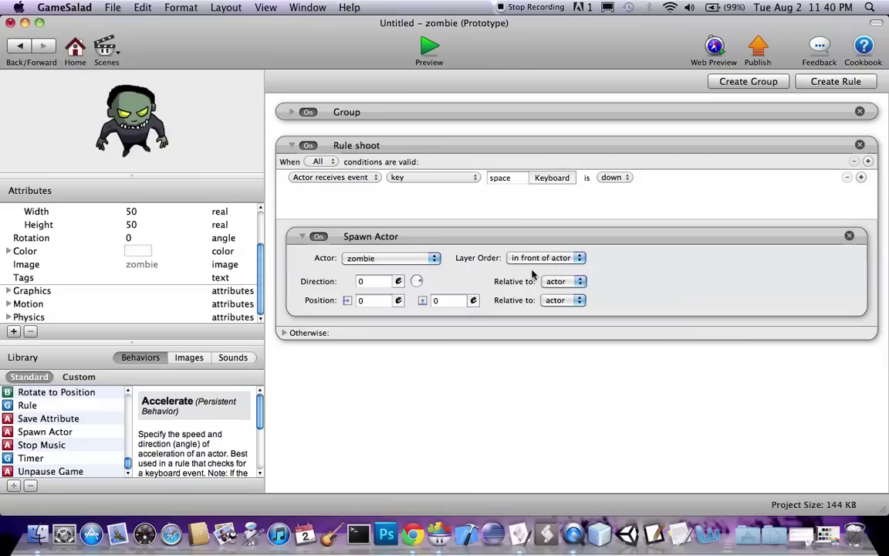
click(402, 259)
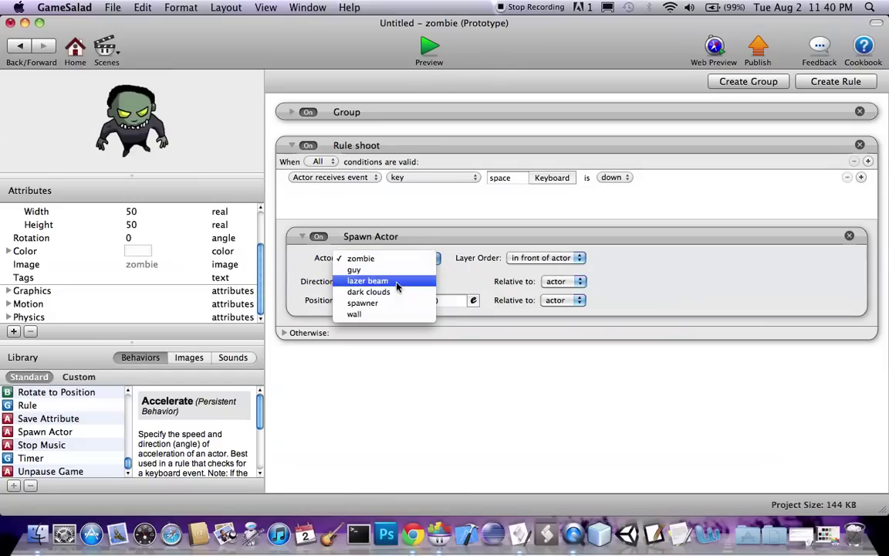
click(399, 282)
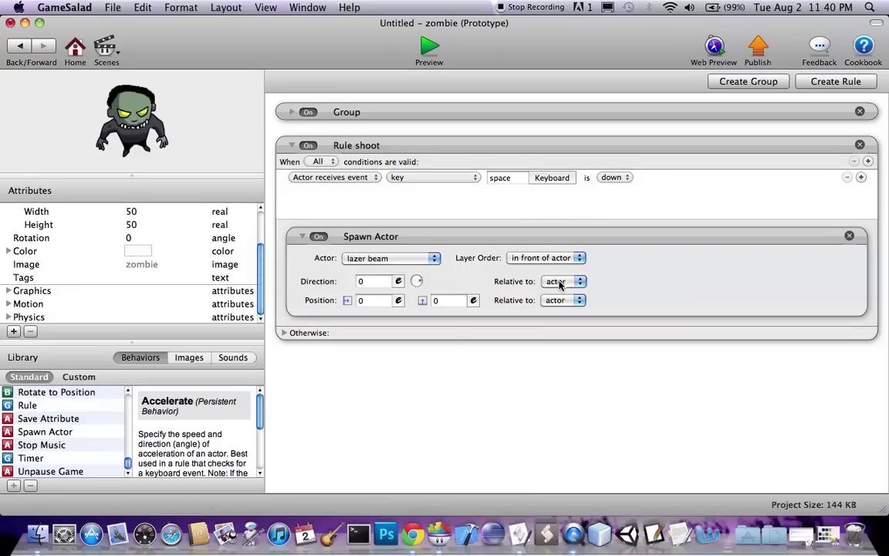
Step: Collapse the shoot rule and return to the Initial Scene
click(292, 146)
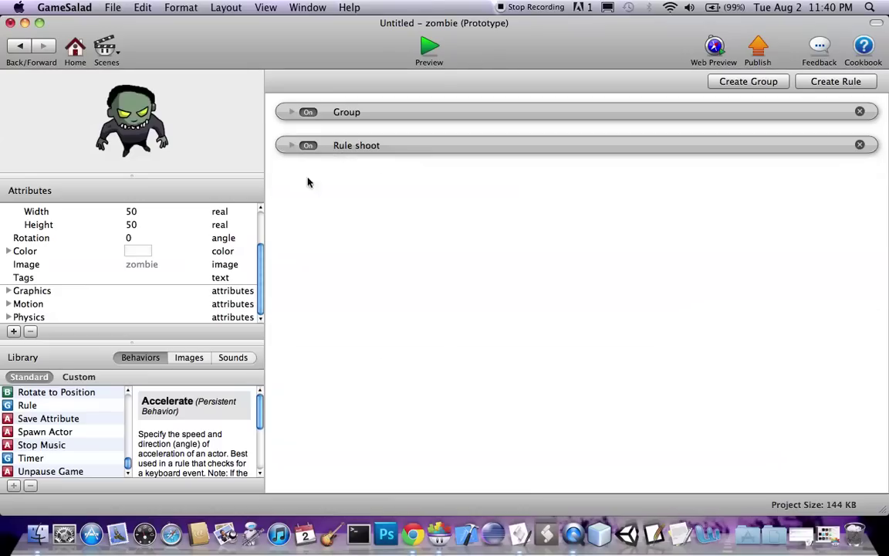
click(21, 46)
scroll(46, 193, down, 2)
Step: Add a Move behaviour so the lazer beam travels forward at speed 300
scroll(43, 193, up, 2)
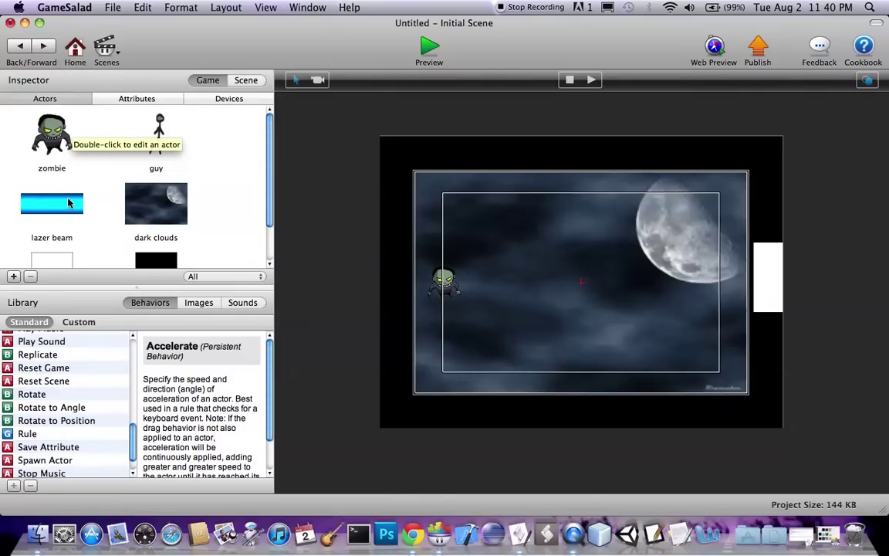
double_click(69, 203)
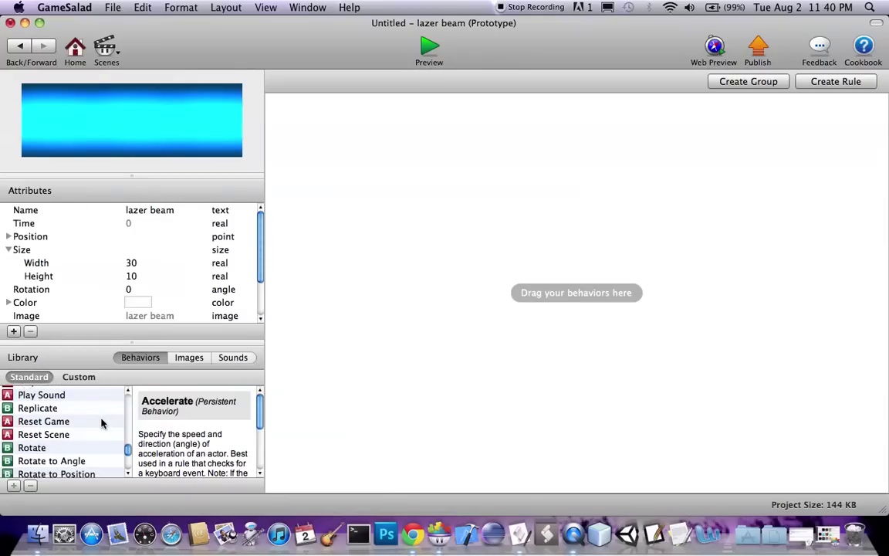
scroll(101, 423, down, 3)
scroll(101, 423, down, 1)
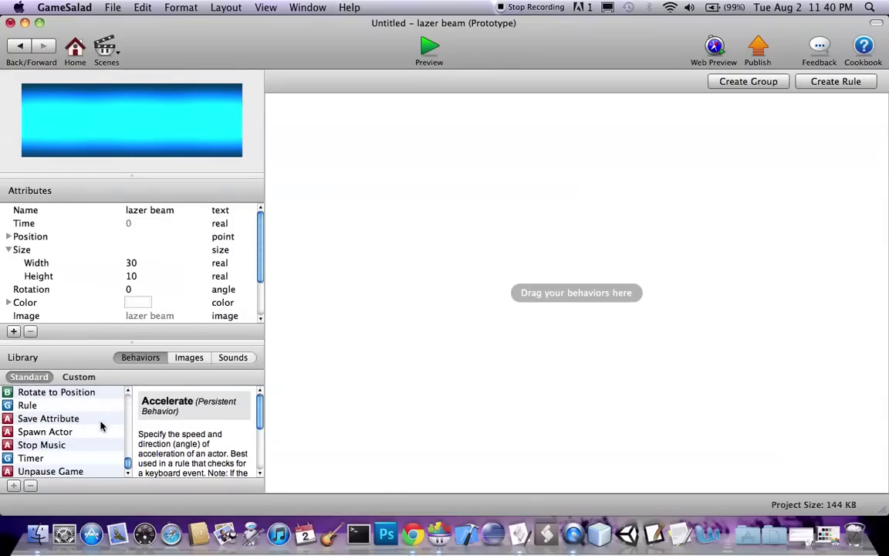
scroll(60, 428, up, 15)
scroll(54, 448, down, 3)
scroll(51, 440, down, 2)
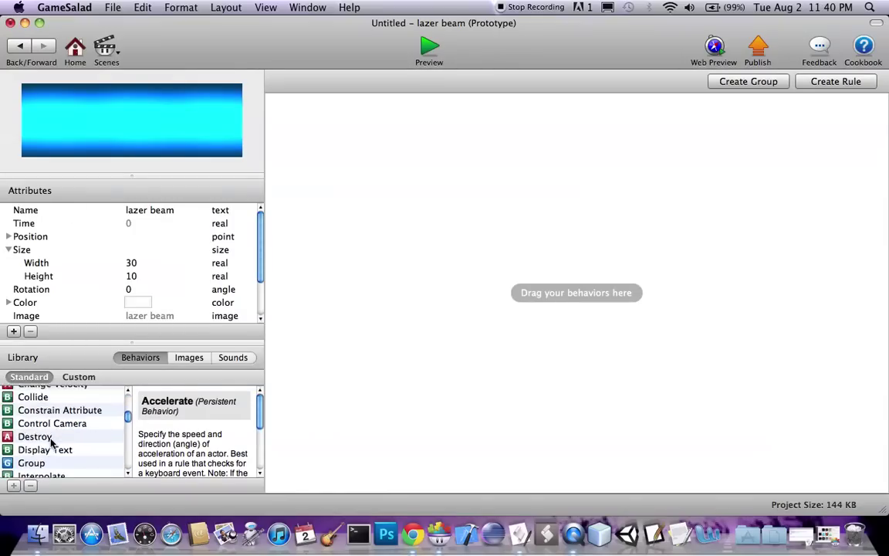
scroll(51, 440, down, 2)
scroll(49, 444, down, 2)
mouse_move(34, 443)
mouse_down()
mouse_move(268, 399)
mouse_move(374, 250)
mouse_up()
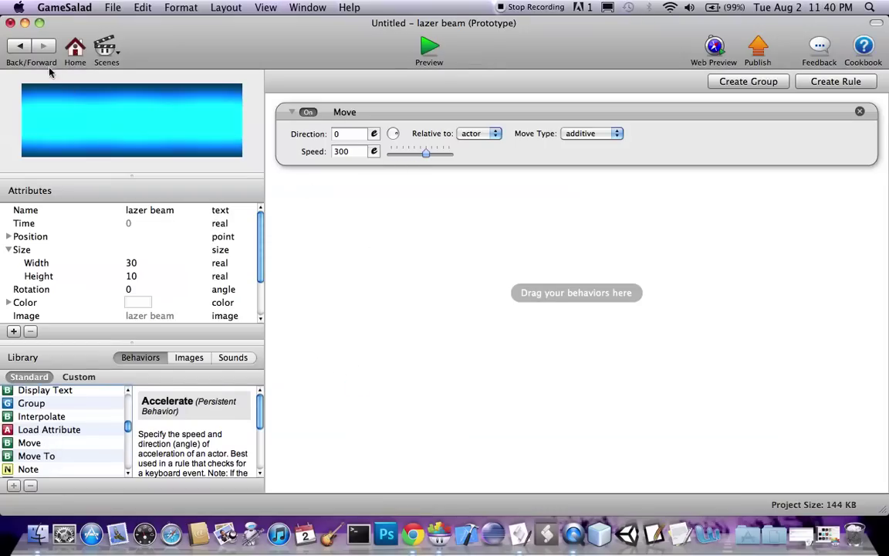
click(18, 47)
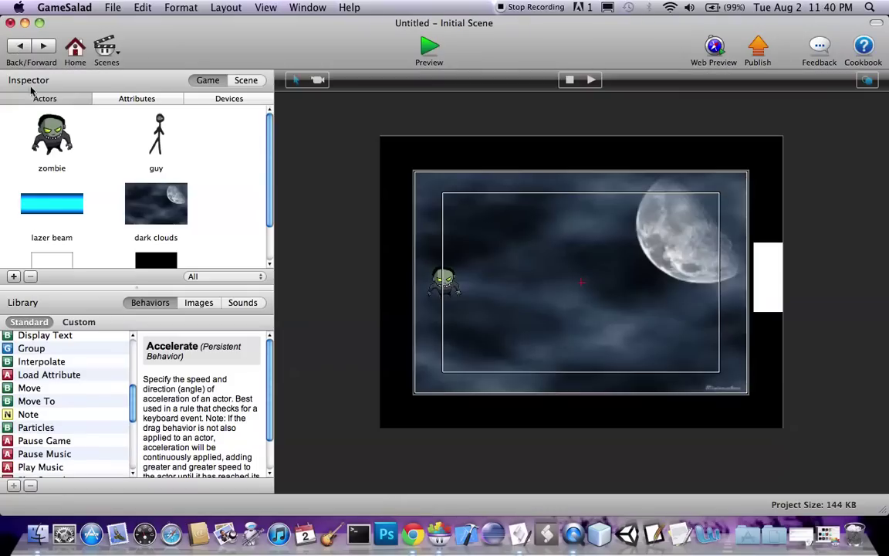
Step: Make the lazer beam destroy itself when it overlaps or collides with a guy
scroll(116, 193, down, 3)
scroll(122, 208, up, 2)
scroll(122, 209, down, 2)
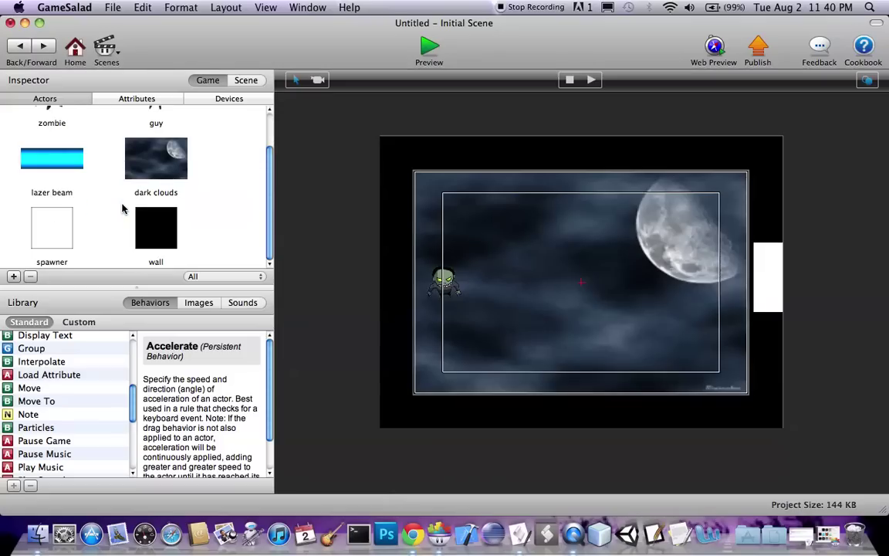
scroll(116, 193, up, 2)
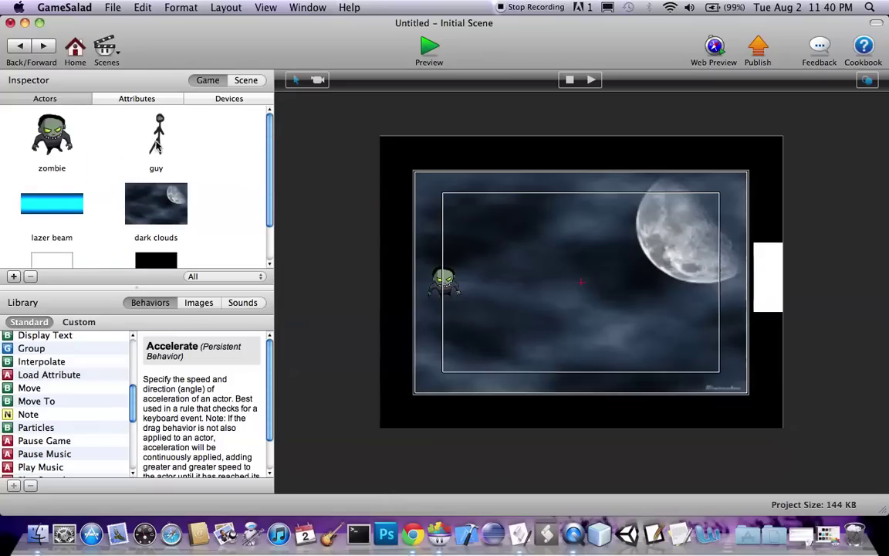
scroll(123, 139, down, 2)
scroll(67, 221, up, 2)
double_click(55, 200)
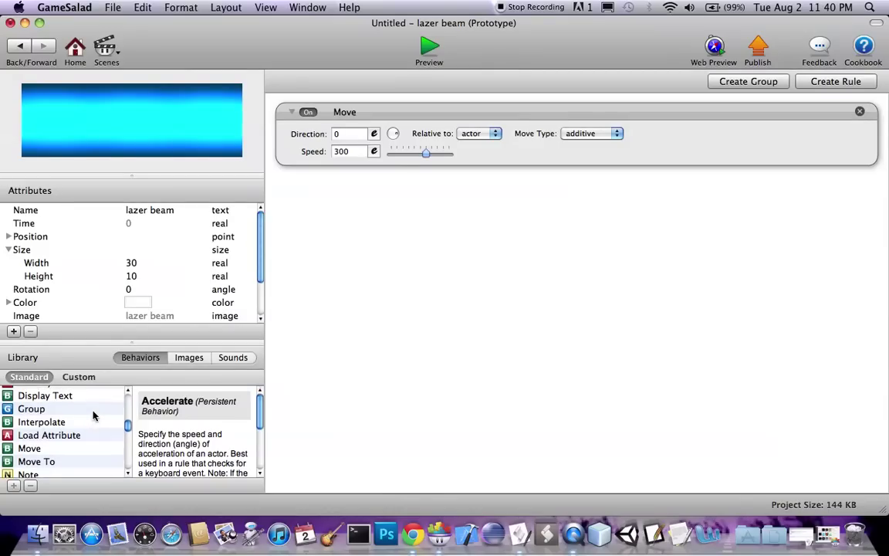
scroll(93, 416, up, 2)
drag(31, 407, 386, 231)
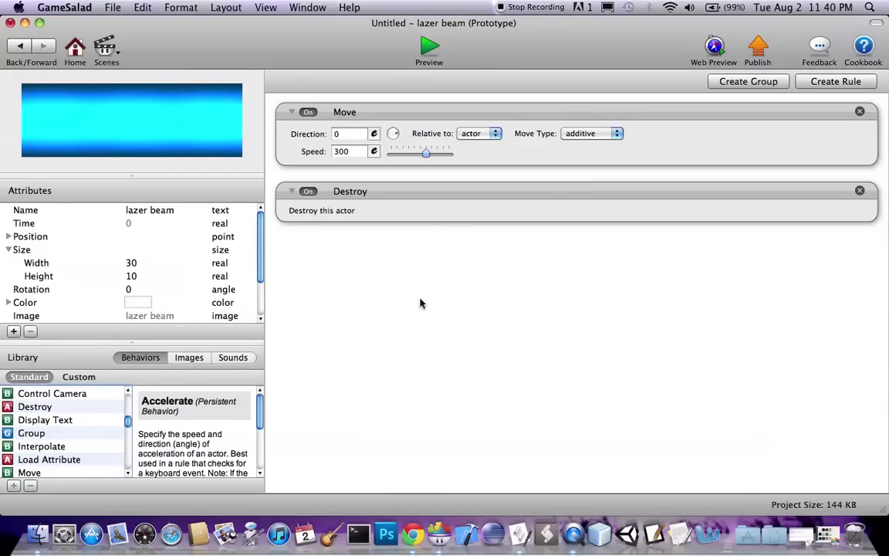
click(834, 82)
click(456, 223)
click(432, 234)
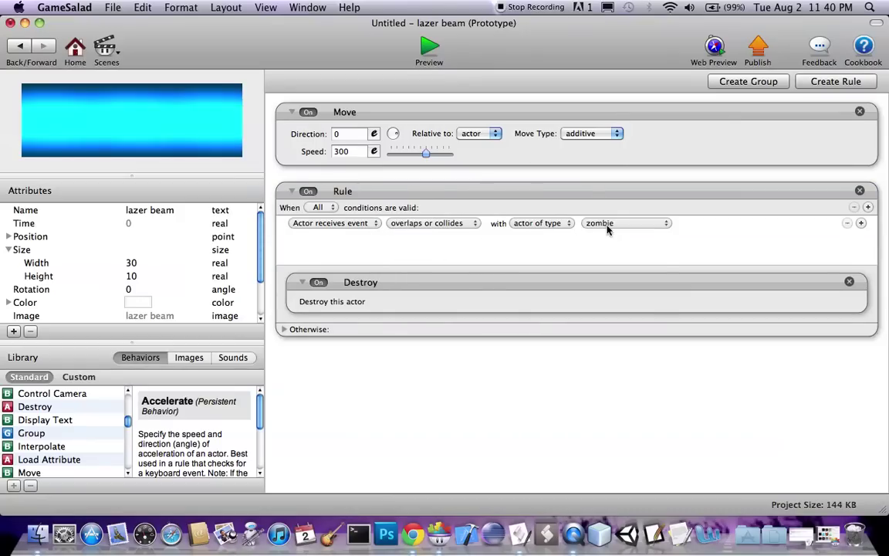
click(607, 223)
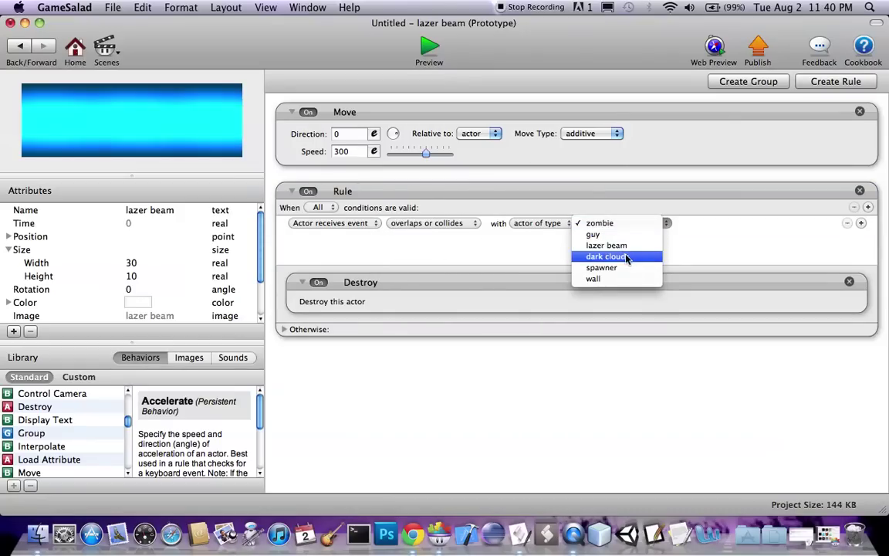
click(609, 234)
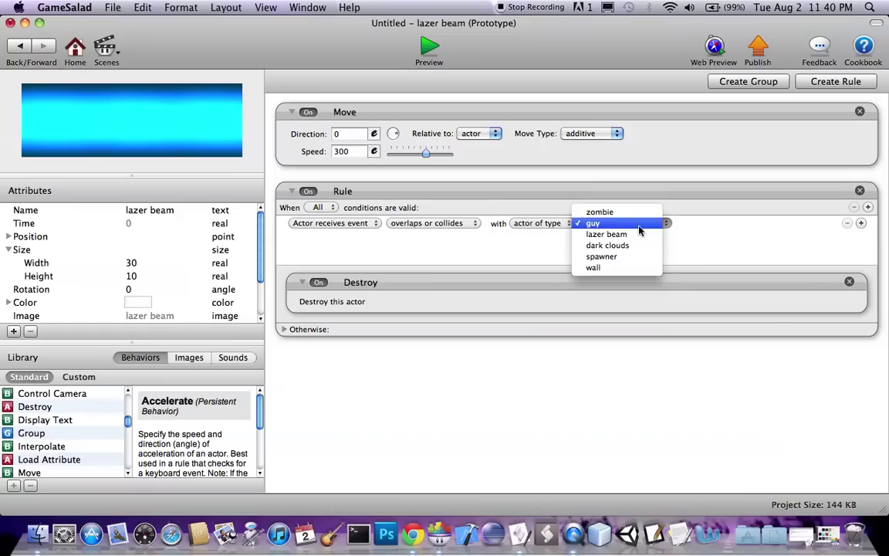
key(Escape)
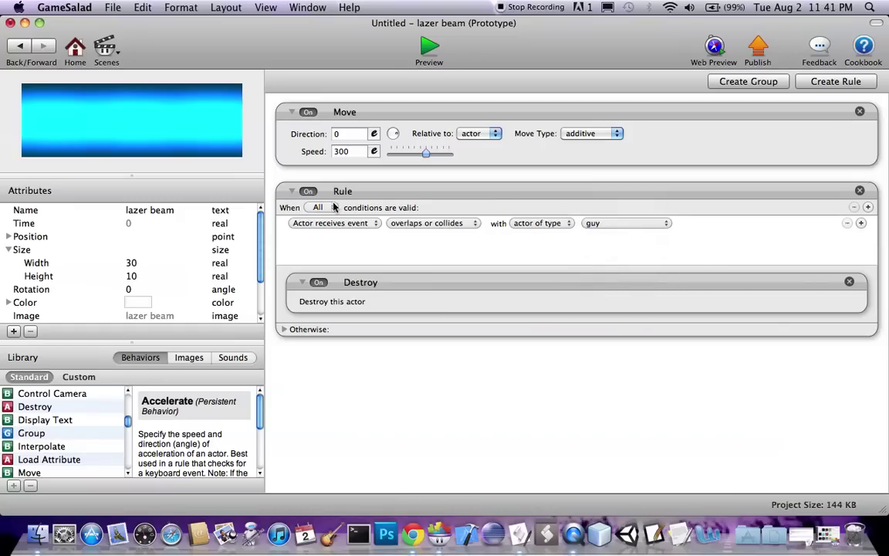
Step: Give the spawner a Timer that spawns a guy every 2.5 seconds
click(19, 46)
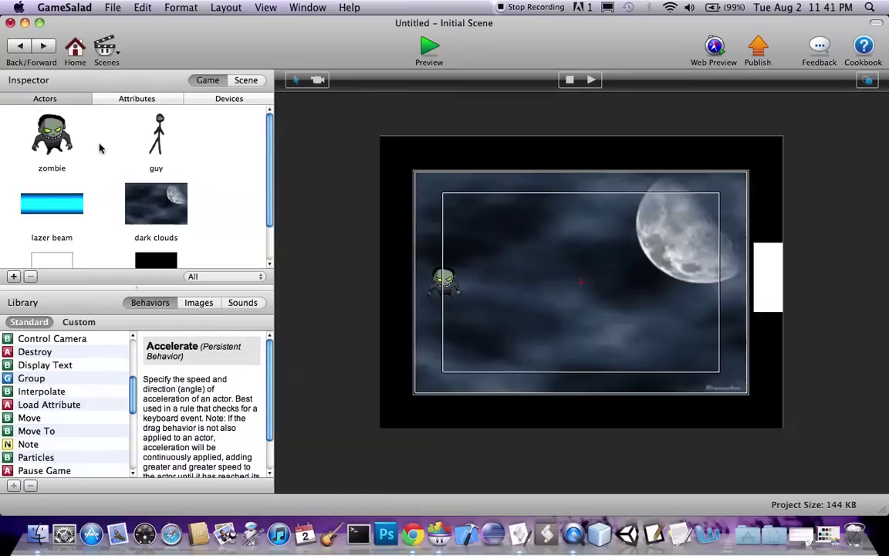
scroll(99, 157, up, 3)
scroll(99, 157, down, 3)
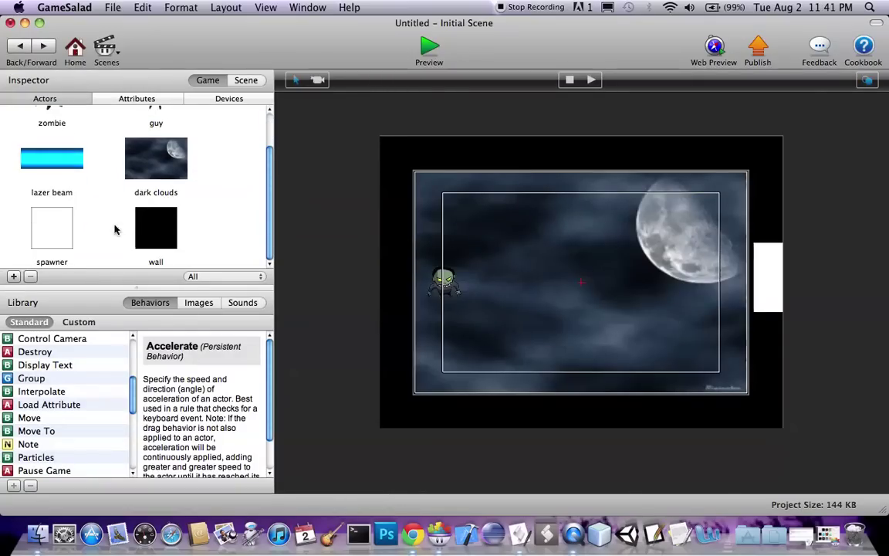
double_click(55, 228)
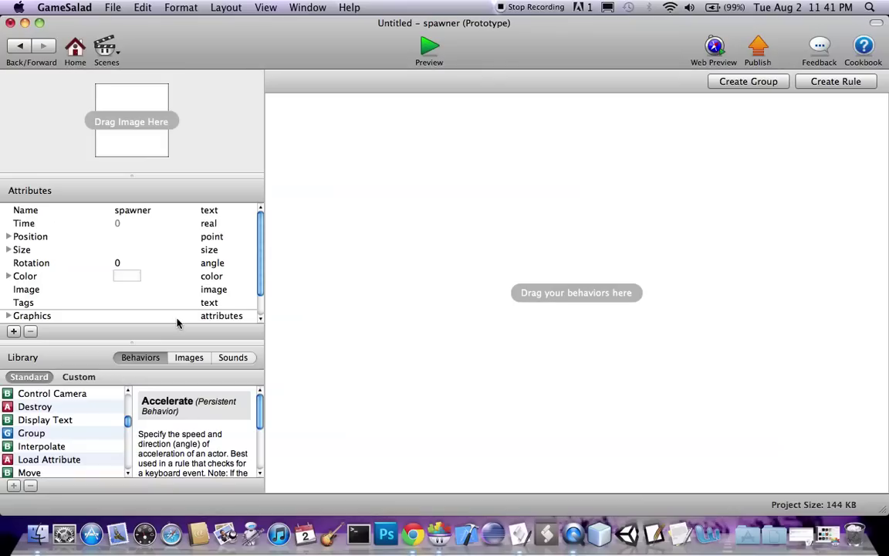
scroll(68, 456, down, 5)
drag(31, 458, 309, 401)
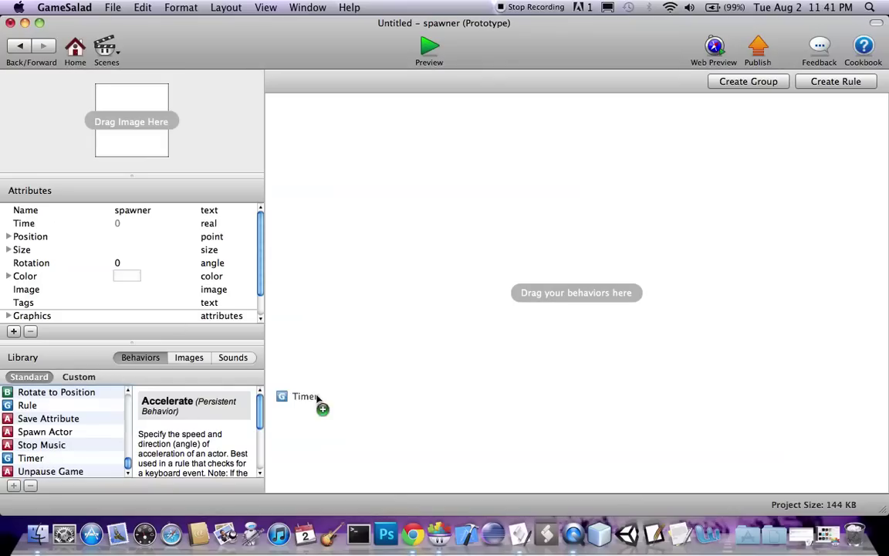
drag(54, 433, 392, 177)
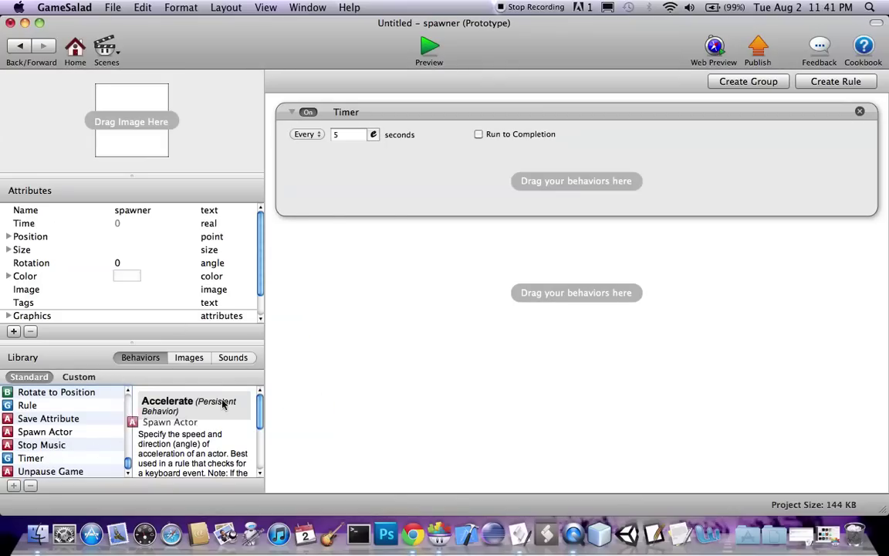
click(373, 187)
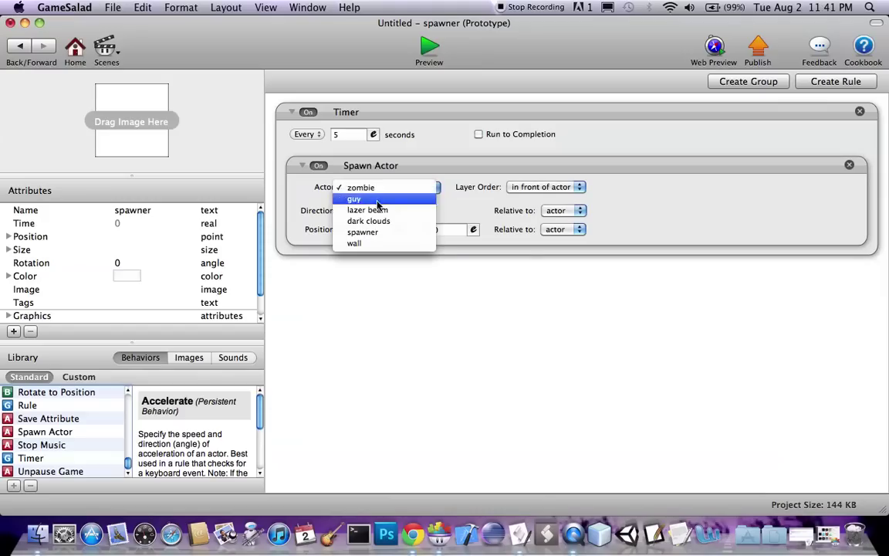
click(357, 199)
click(351, 135)
text(2.5)
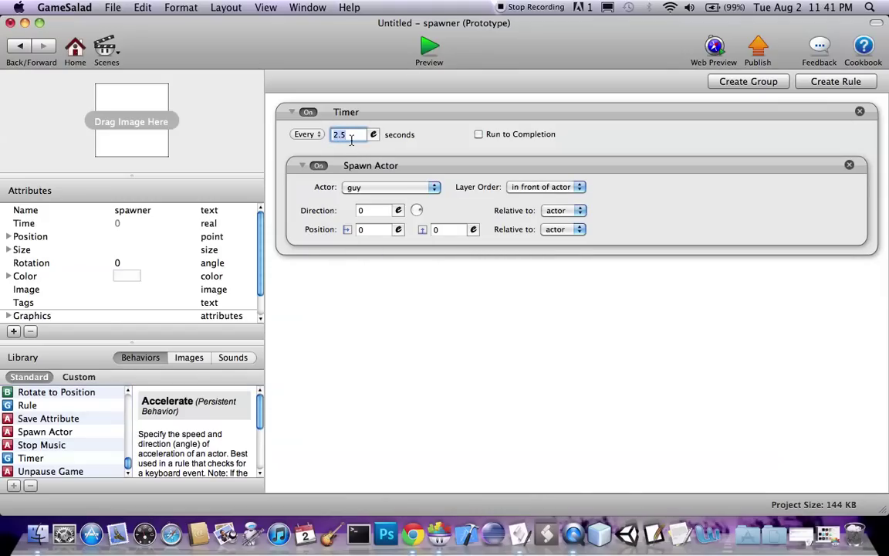
key(Return)
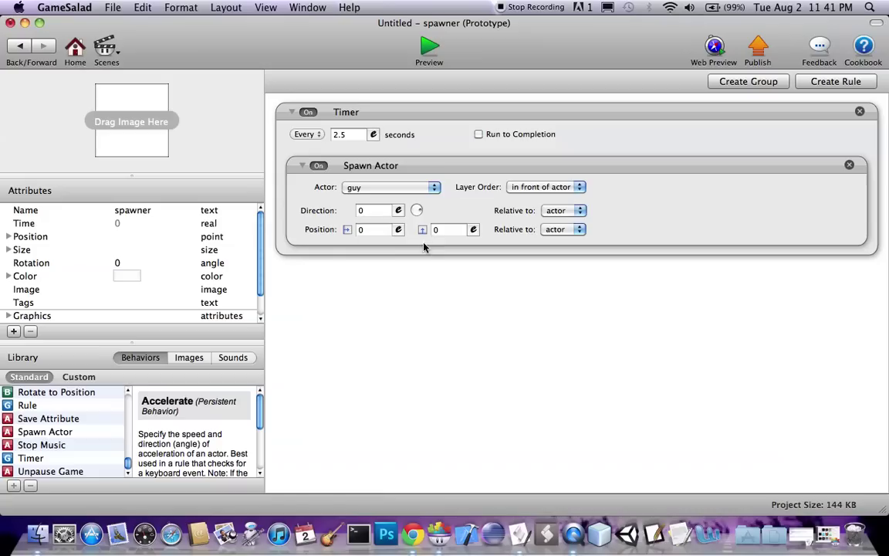
Step: Spawn the guy relative to the scene at X 480 and Y random(0,32)
click(563, 210)
click(566, 230)
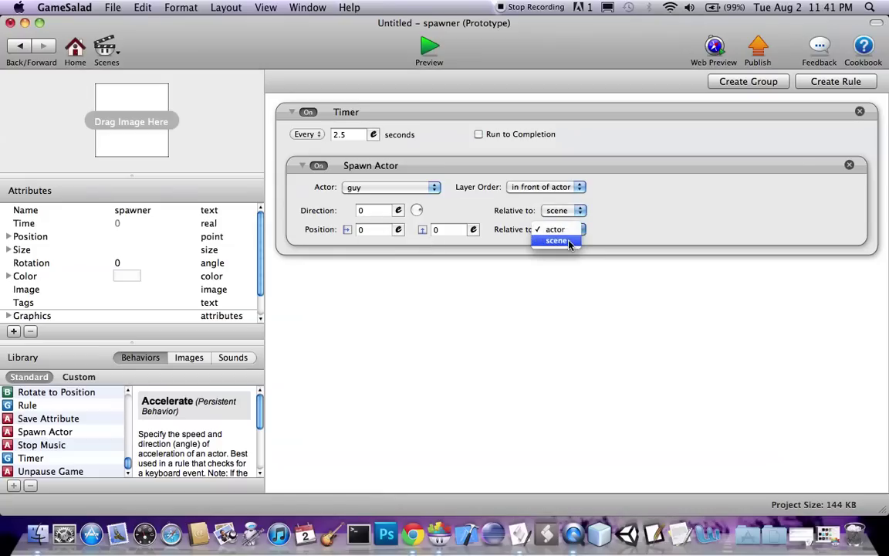
click(398, 230)
text(480)
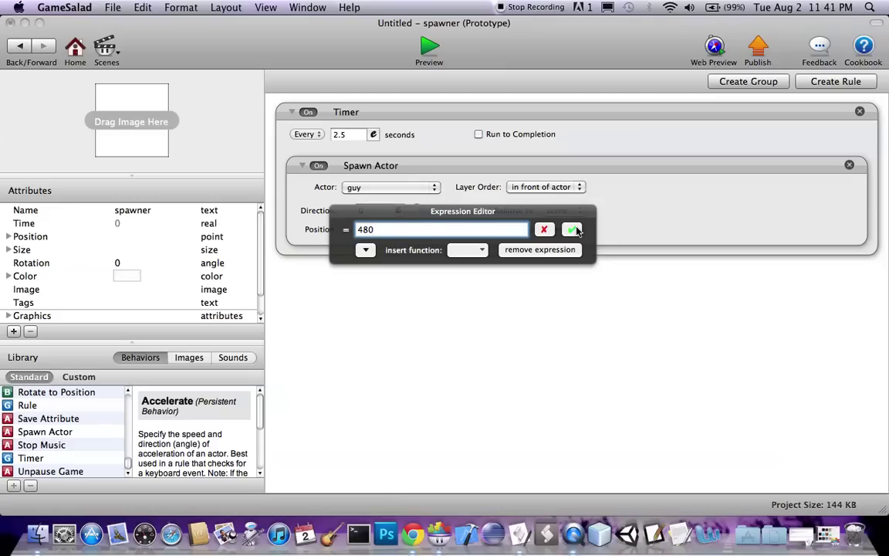
click(577, 231)
click(470, 230)
click(543, 249)
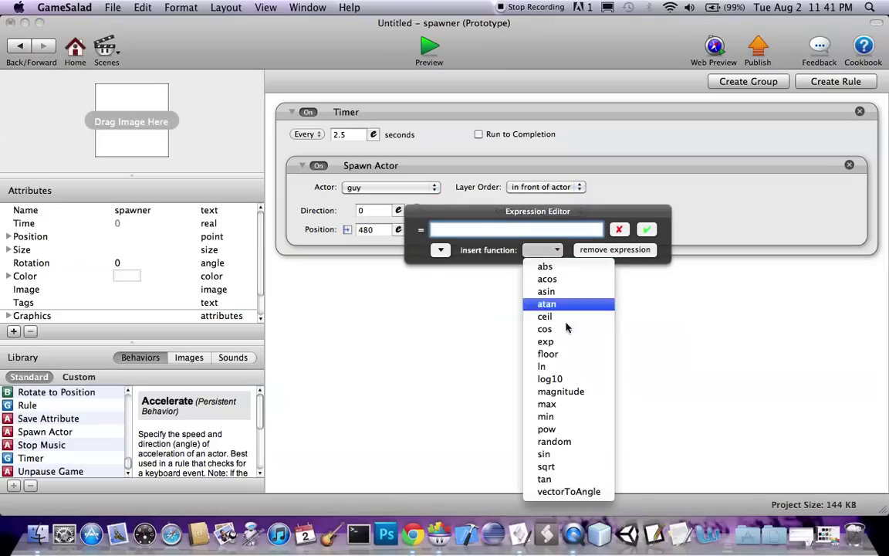
click(586, 442)
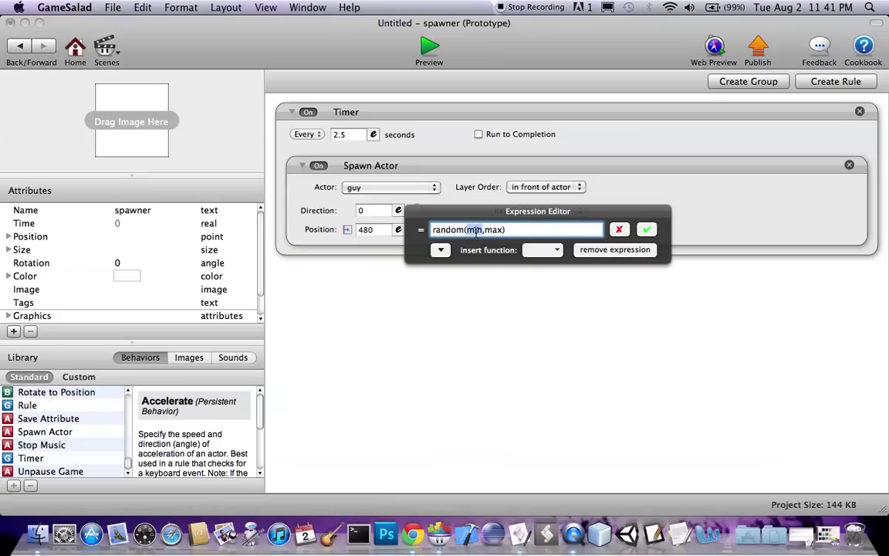
text(0)
double_click(486, 230)
text(320)
click(655, 235)
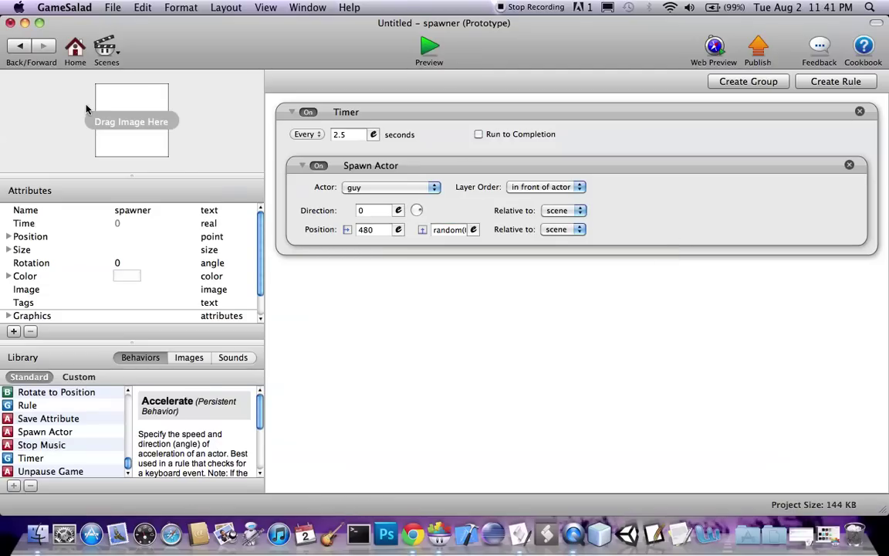
click(21, 47)
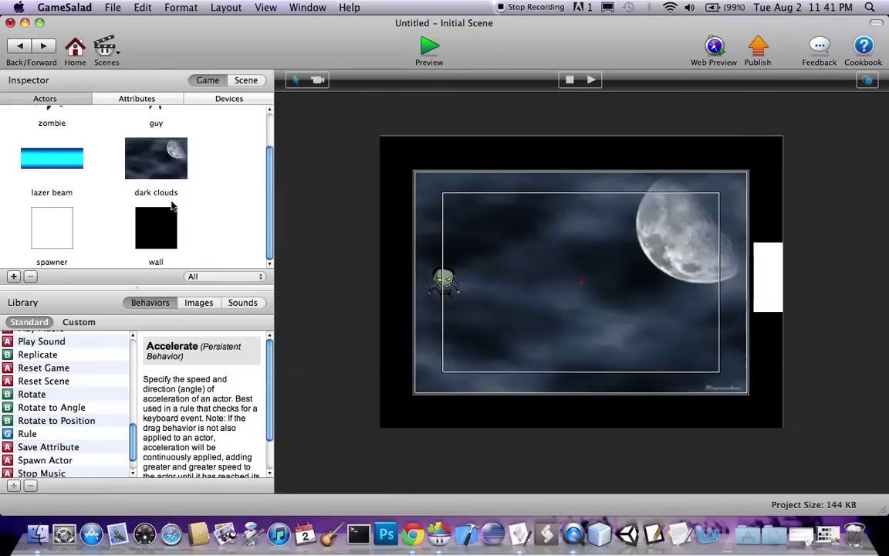
scroll(162, 200, up, 3)
scroll(154, 193, down, 2)
scroll(153, 192, down, 1)
scroll(154, 192, up, 1)
scroll(154, 193, up, 1)
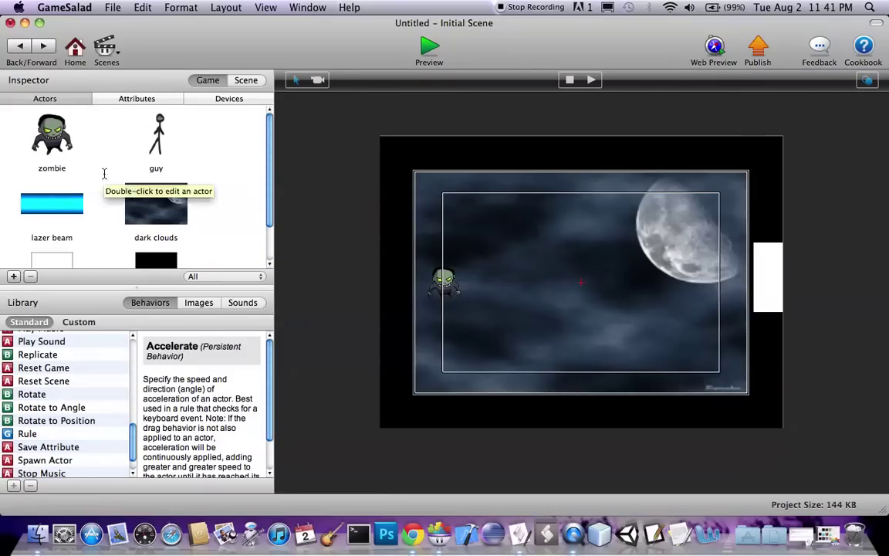
scroll(107, 174, down, 2)
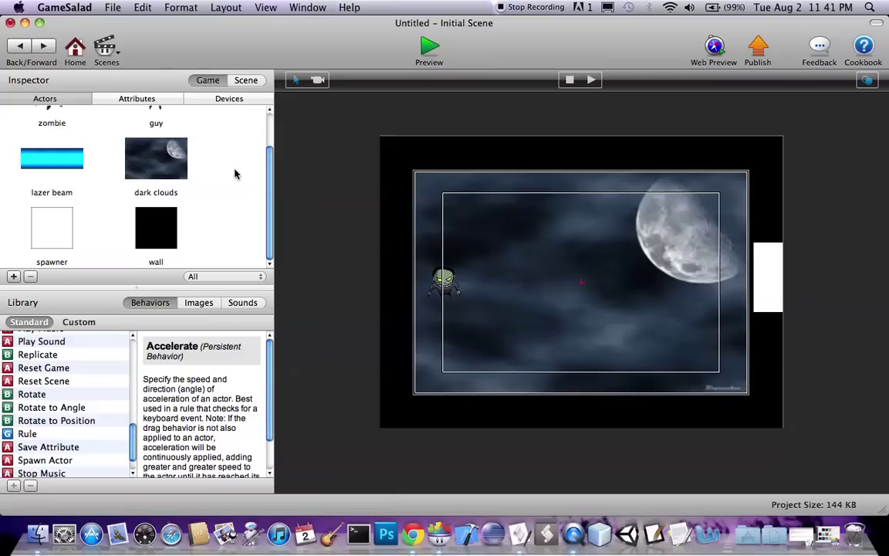
scroll(234, 169, up, 2)
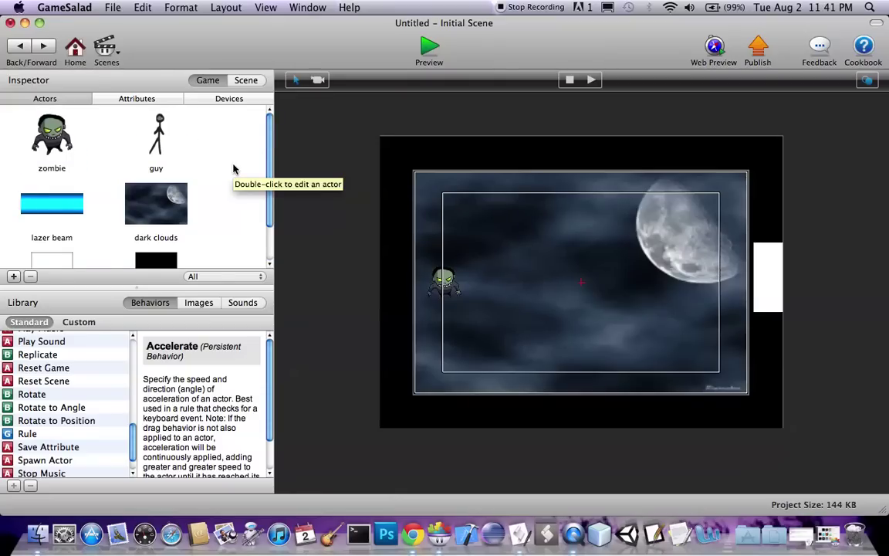
scroll(116, 193, down, 2)
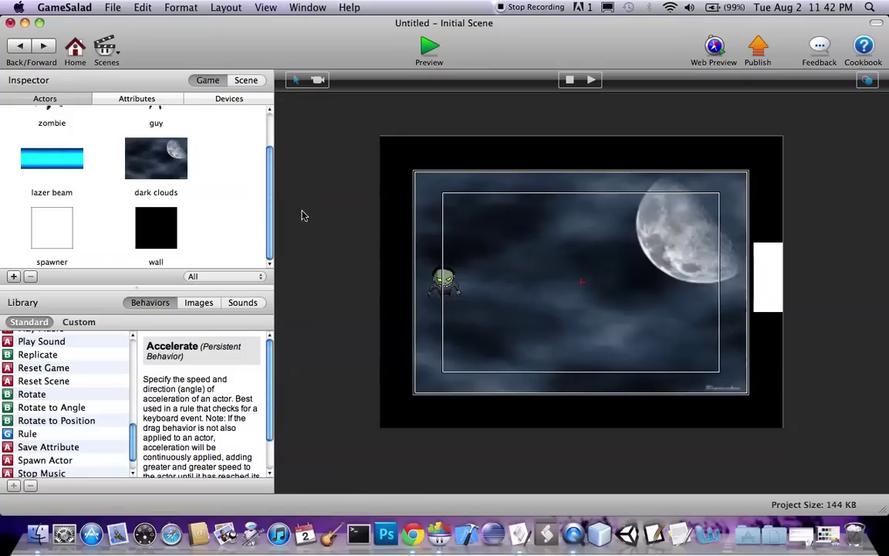
scroll(183, 204, up, 3)
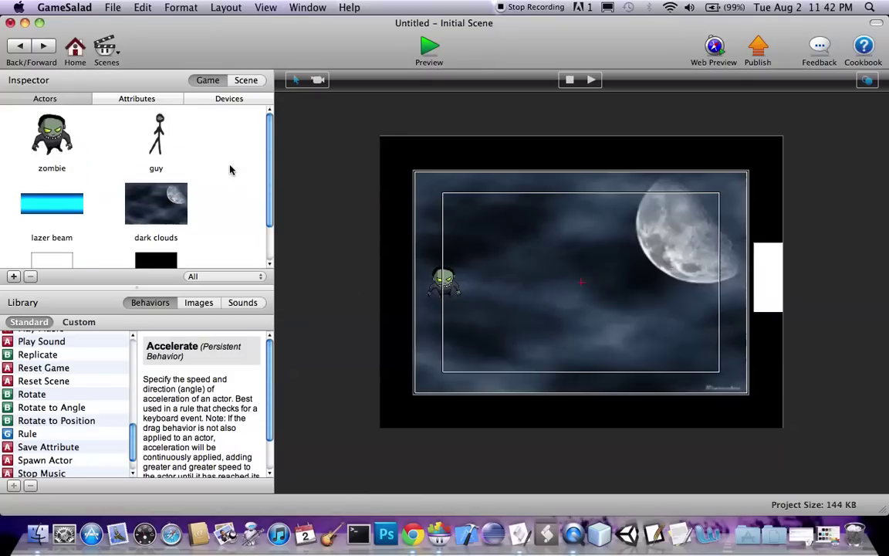
Step: Give the guy a Move behaviour with direction 180 and add a Destroy behaviour
click(168, 152)
double_click(168, 152)
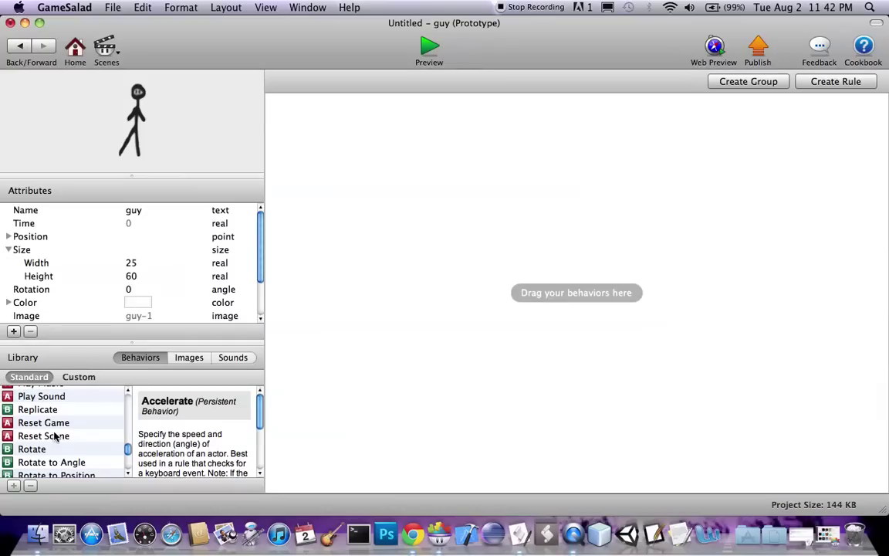
scroll(55, 438, down, 1)
scroll(55, 437, down, 2)
scroll(54, 439, down, 2)
scroll(53, 439, down, 1)
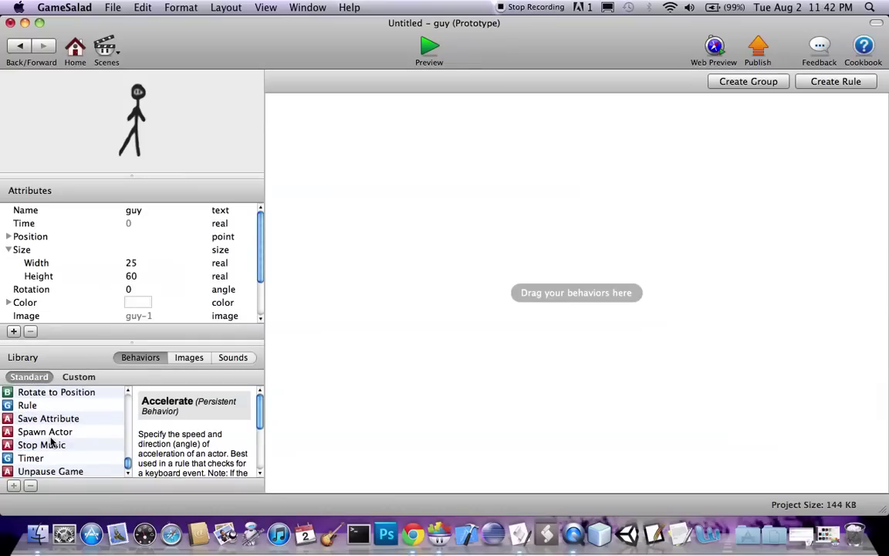
scroll(52, 440, up, 2)
scroll(51, 440, up, 2)
scroll(52, 440, up, 2)
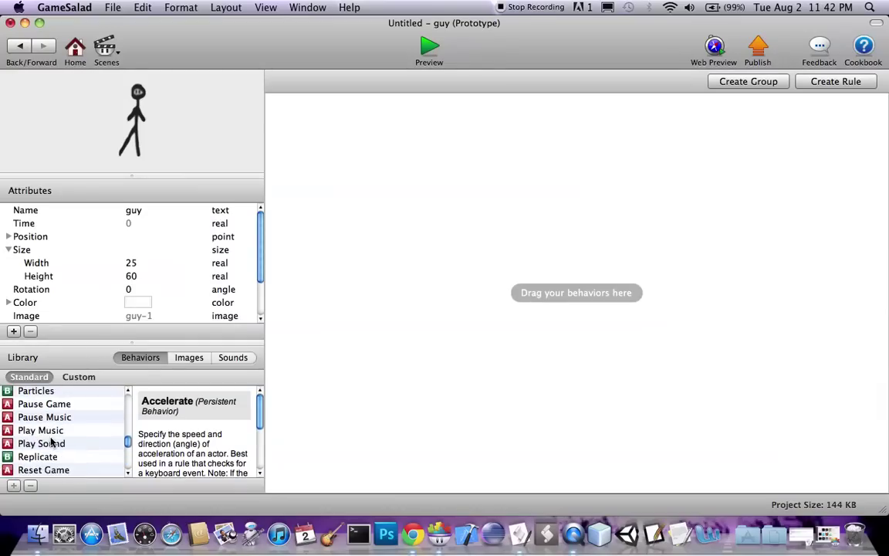
scroll(52, 440, up, 1)
scroll(49, 436, up, 1)
drag(56, 396, 308, 352)
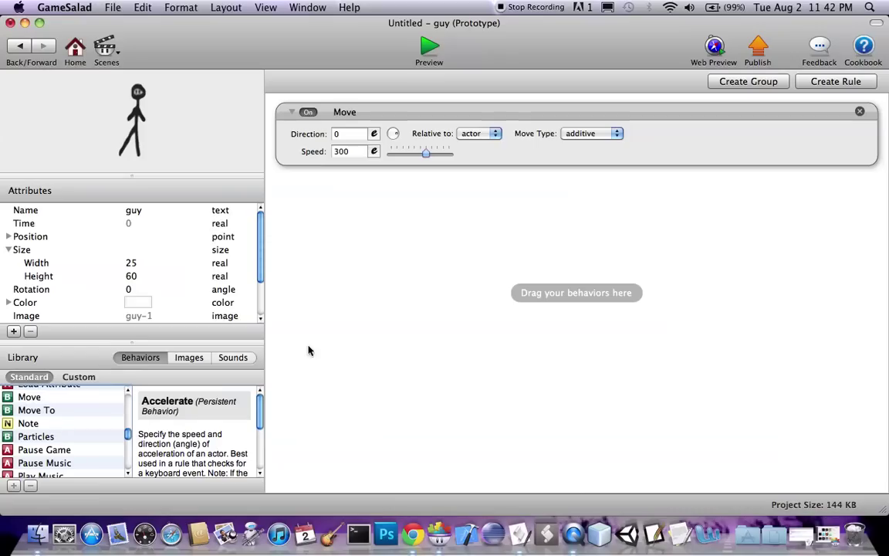
scroll(103, 442, up, 2)
scroll(92, 439, up, 1)
scroll(73, 428, up, 1)
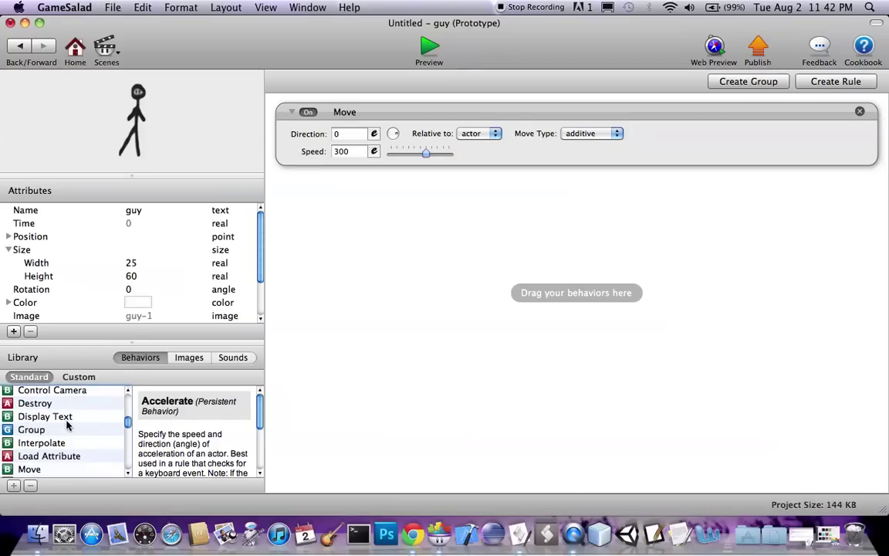
drag(34, 403, 417, 336)
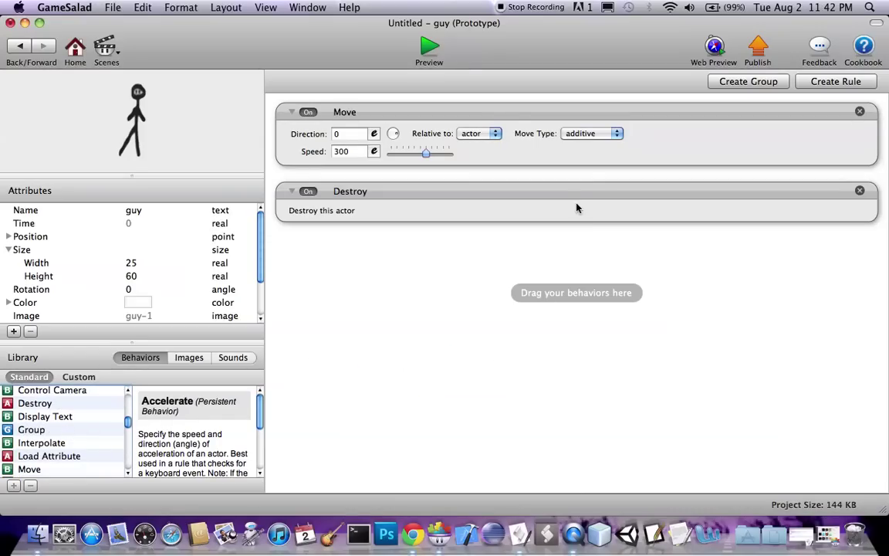
click(354, 135)
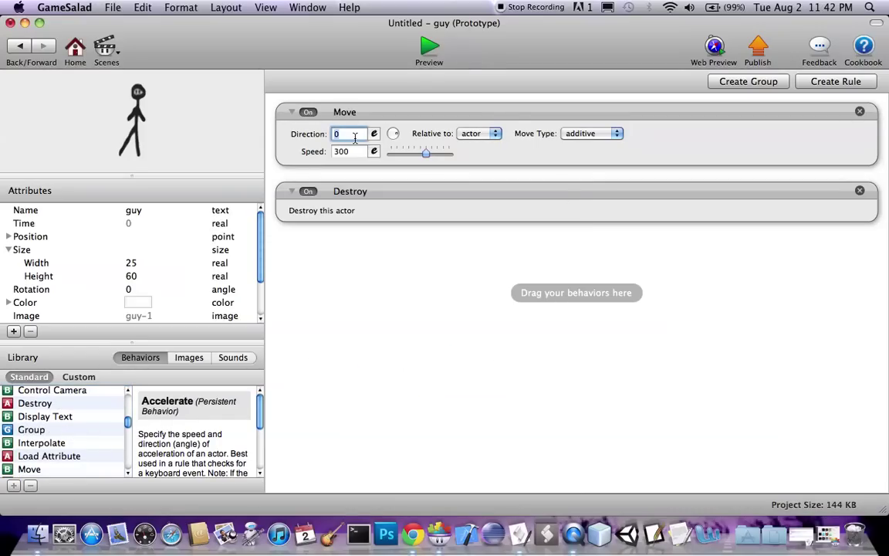
text(180)
Step: Wrap Destroy in a rule firing when the guy overlaps a zombie or a lazer beam
click(397, 202)
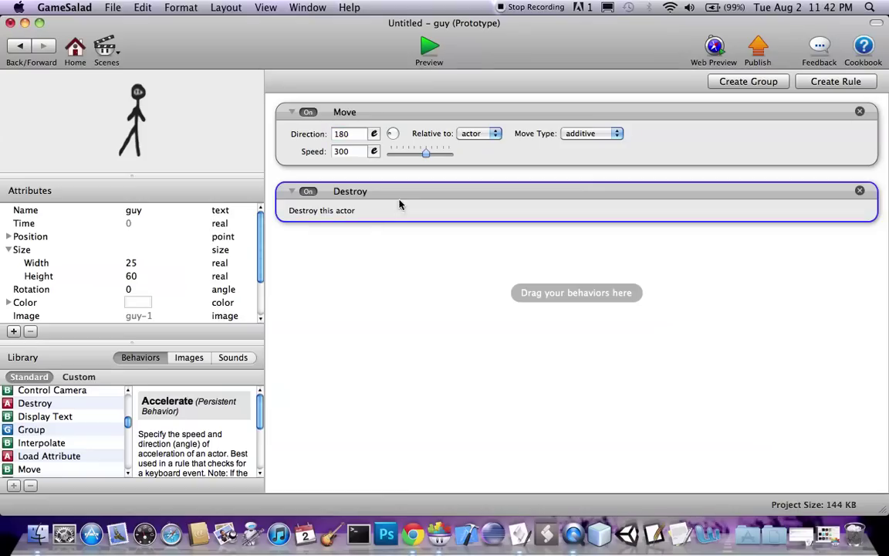
click(829, 80)
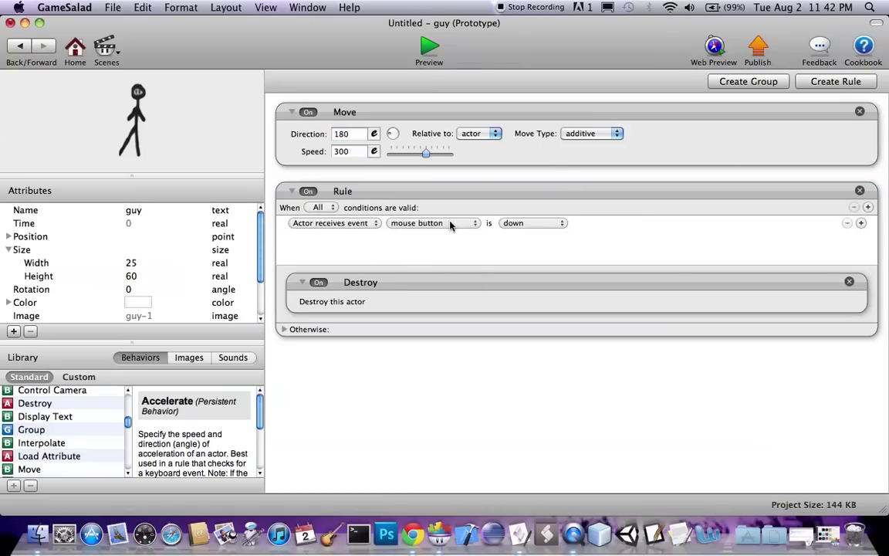
click(452, 225)
click(616, 223)
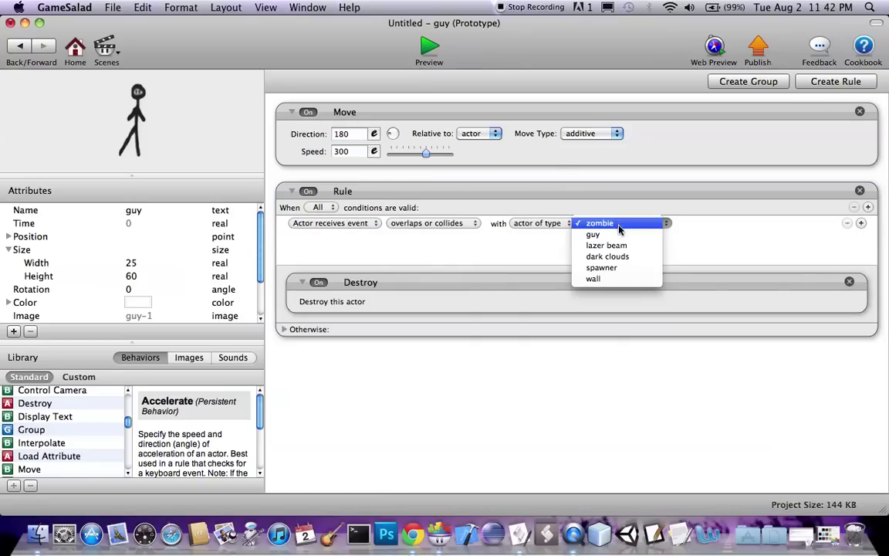
click(634, 196)
click(313, 208)
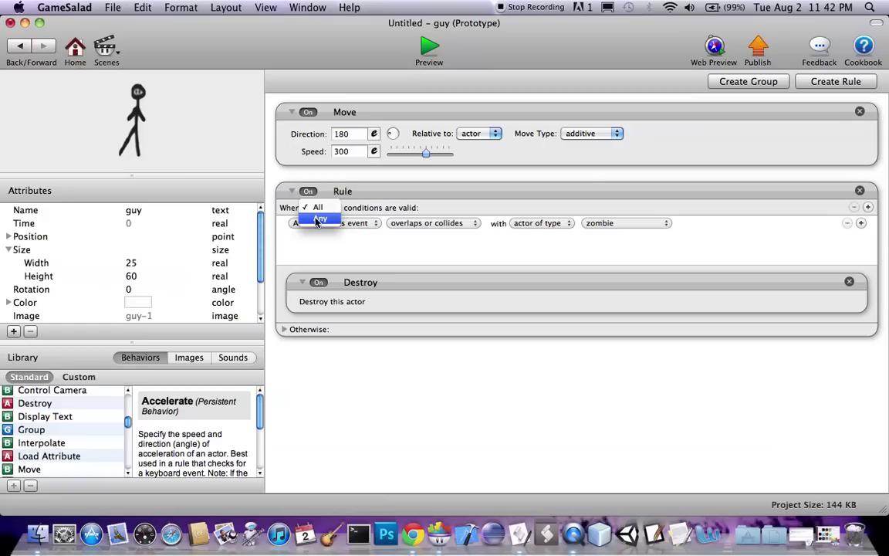
click(861, 223)
click(440, 237)
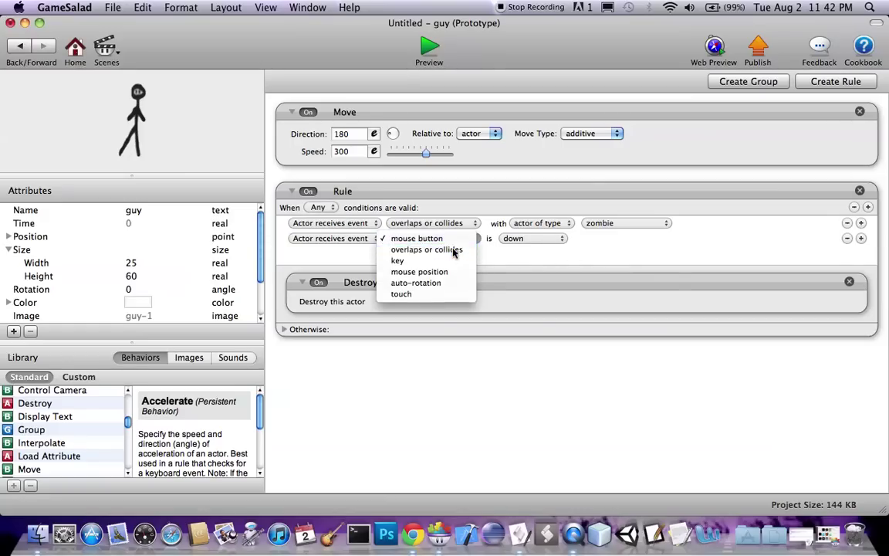
click(455, 250)
click(620, 239)
click(607, 260)
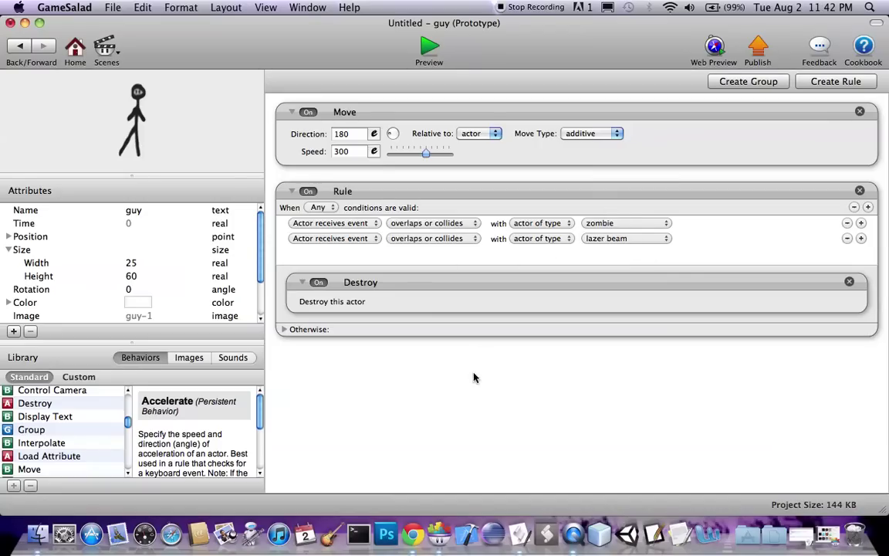
Step: Return to the Initial Scene, briefly checking the zombie actor's behaviours
click(19, 49)
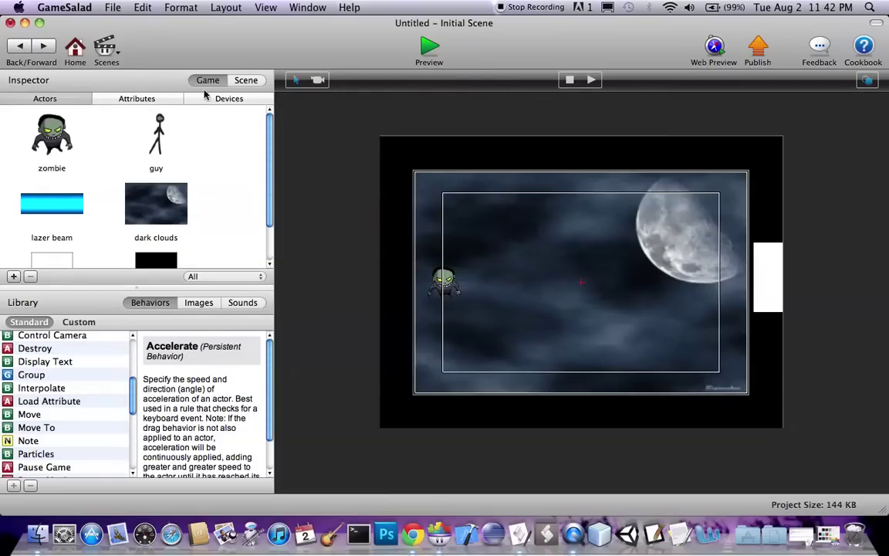
double_click(42, 145)
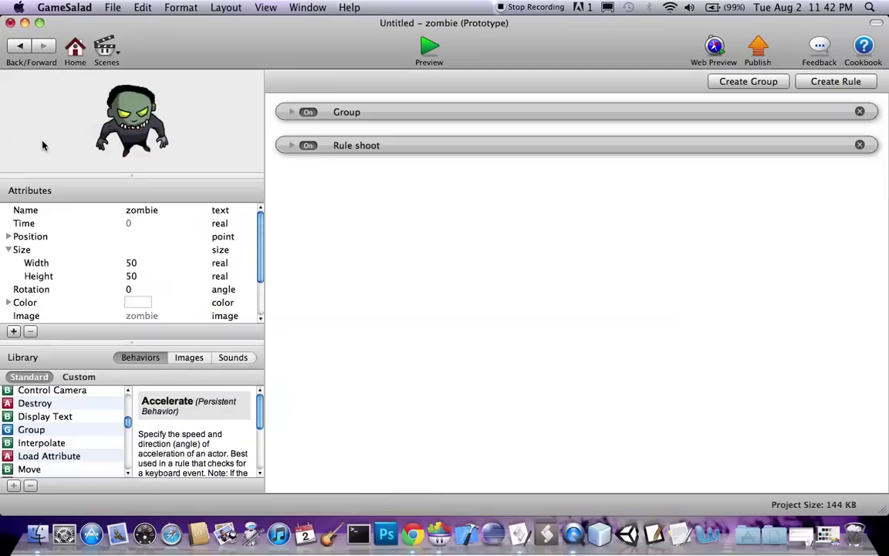
click(23, 56)
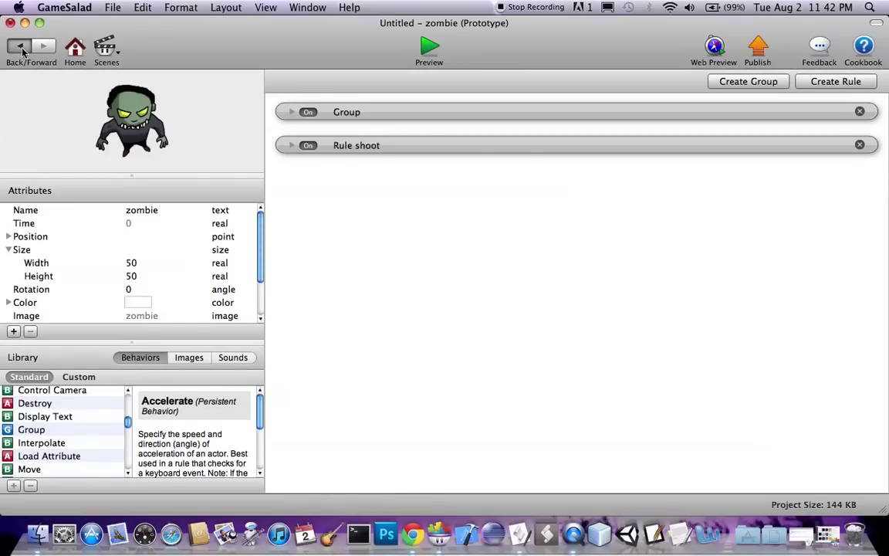
scroll(125, 169, down, 3)
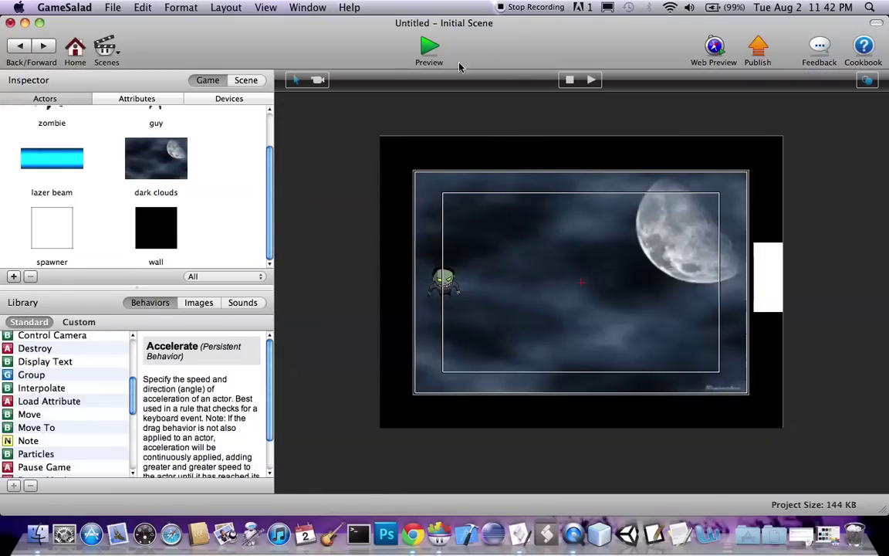
click(591, 83)
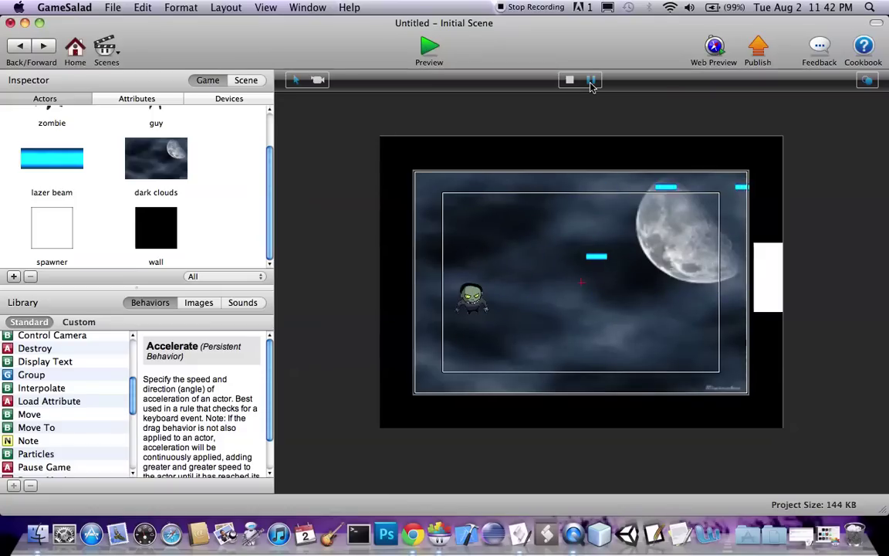
click(424, 53)
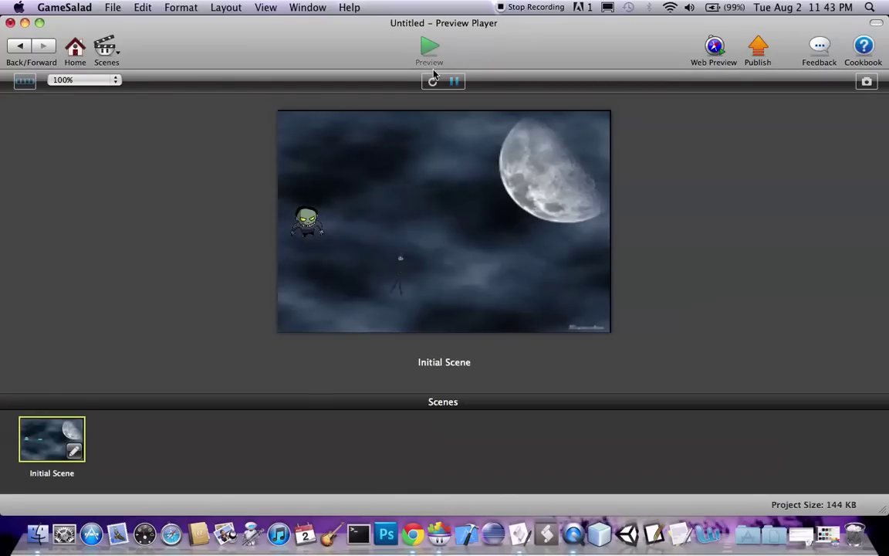
click(432, 82)
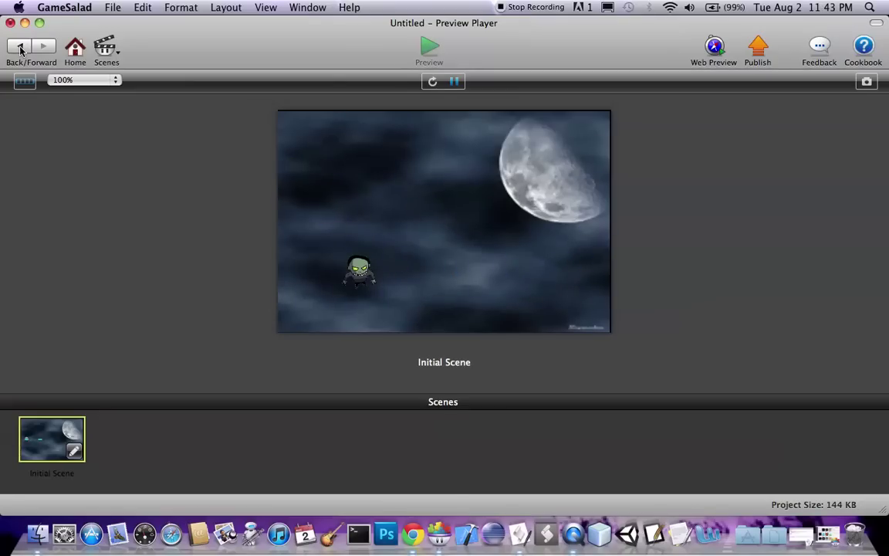
Step: Create an integer game attribute named score
click(20, 48)
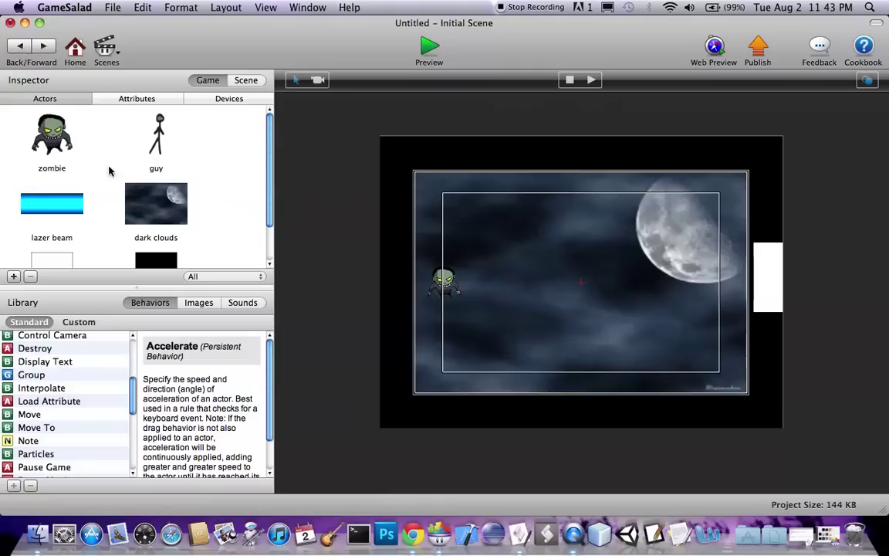
scroll(146, 220, up, 2)
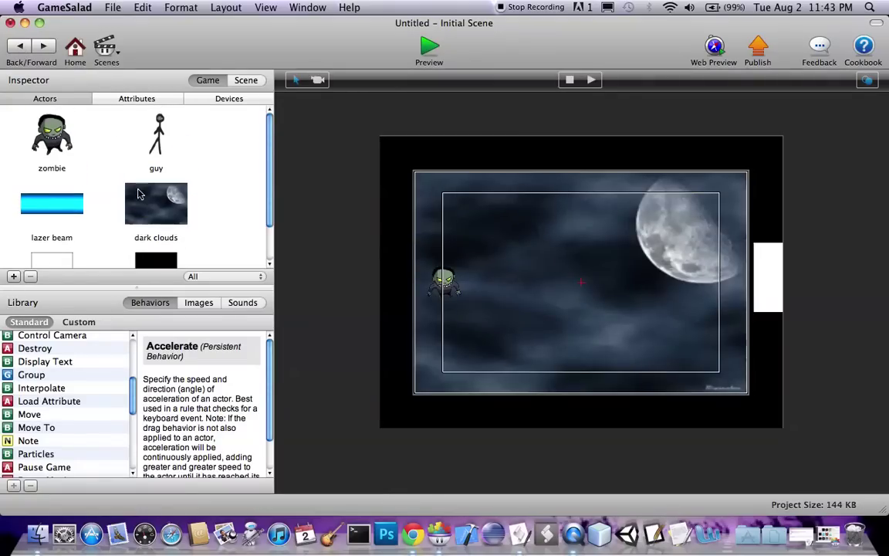
click(133, 99)
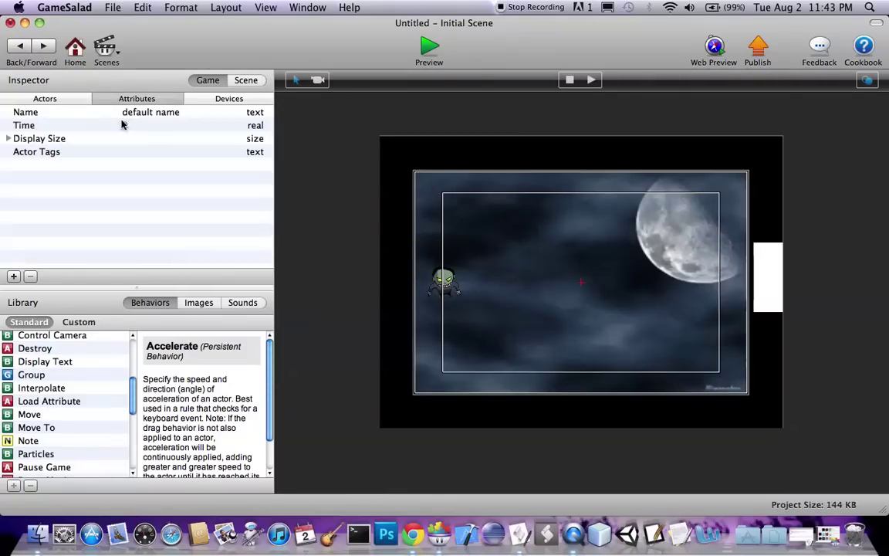
click(13, 276)
click(395, 116)
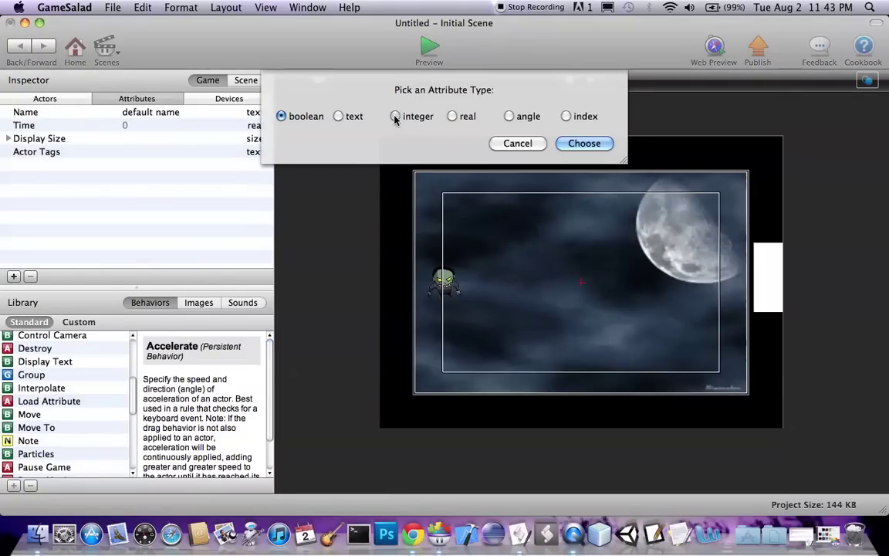
click(584, 143)
double_click(67, 165)
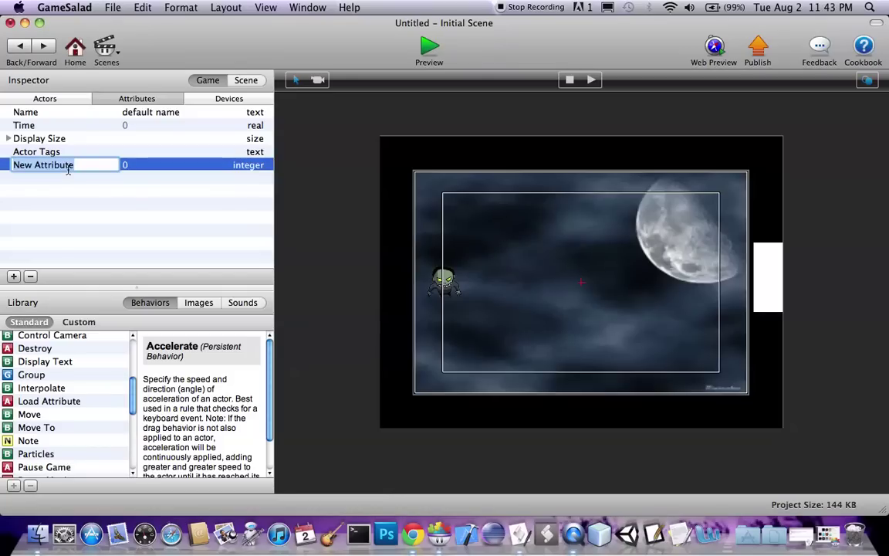
text(score)
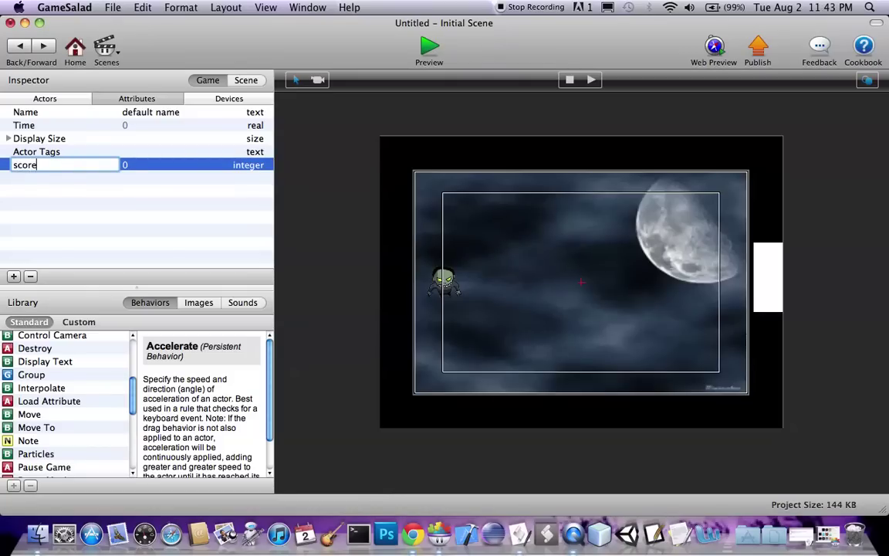
click(63, 225)
Step: Add a new actor, name it score, and open its behaviour editor
click(45, 99)
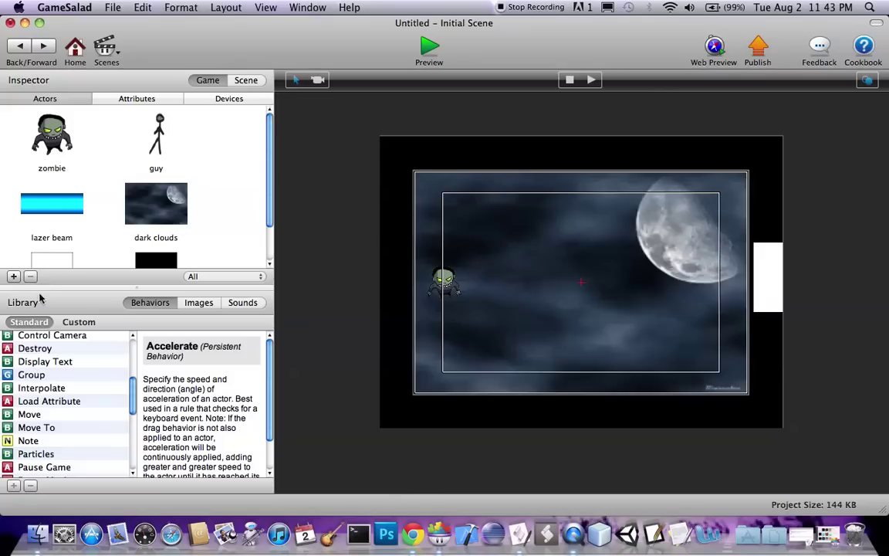
click(13, 276)
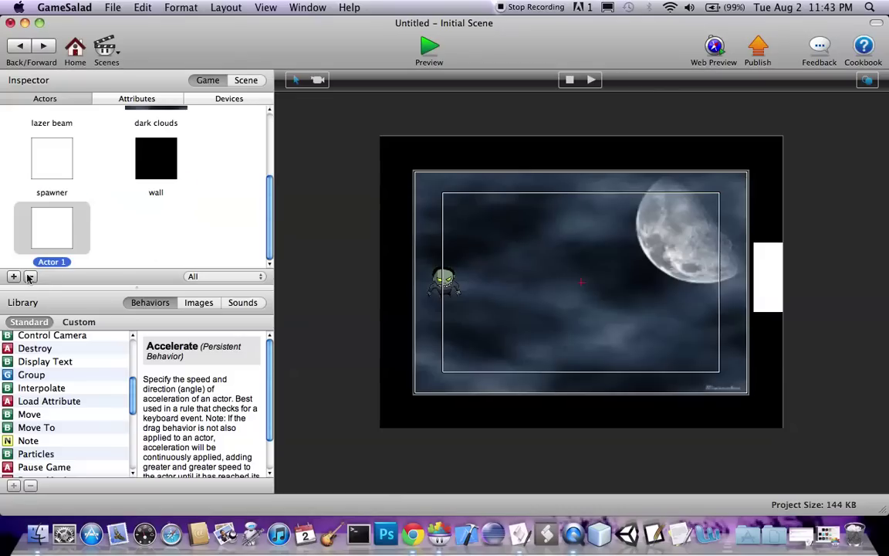
double_click(69, 262)
text(score)
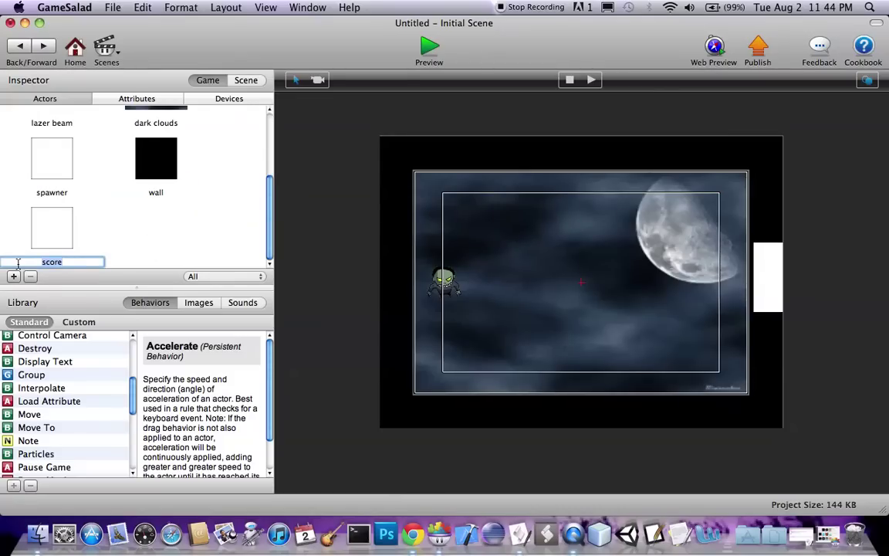
click(107, 239)
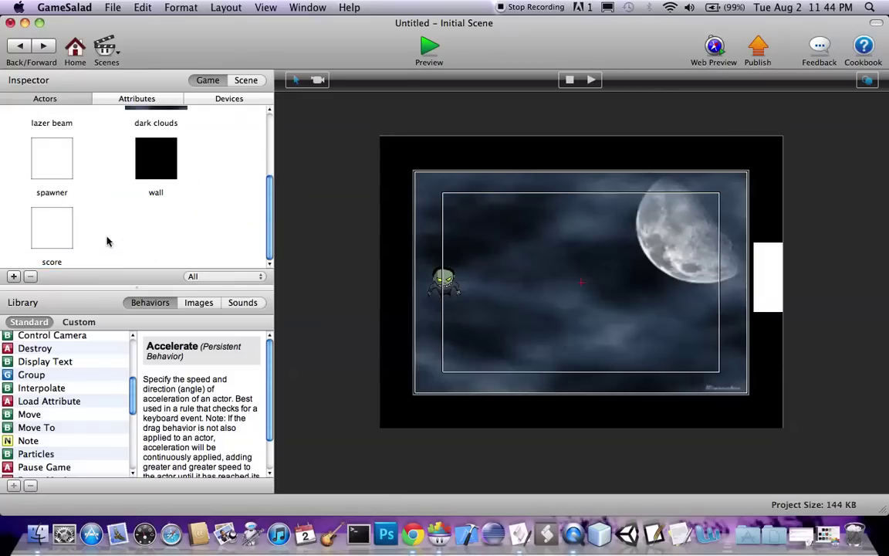
double_click(51, 224)
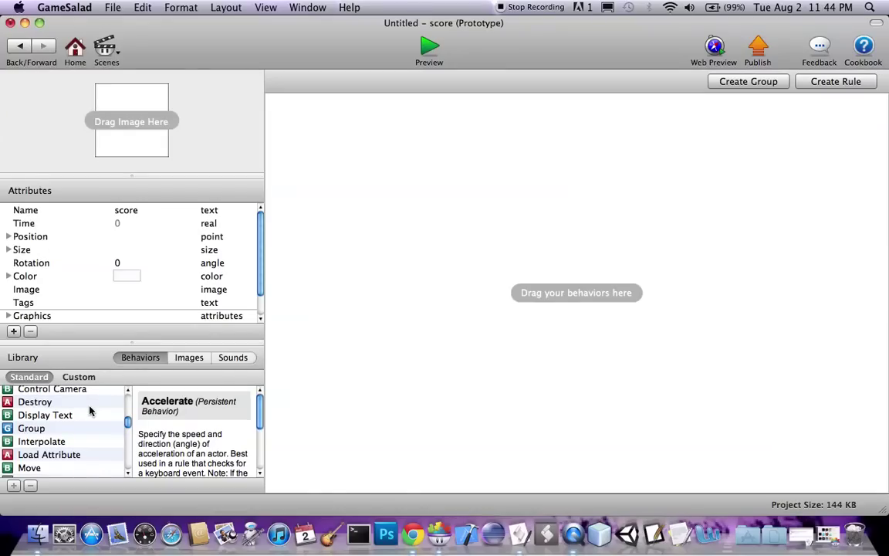
Step: Add a Display Text behaviour showing game.score
drag(84, 415, 337, 369)
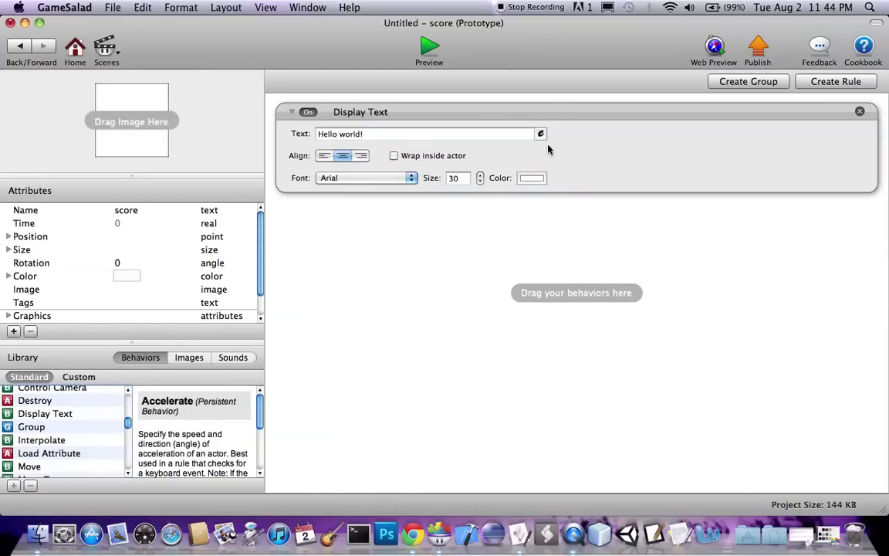
click(540, 134)
click(325, 154)
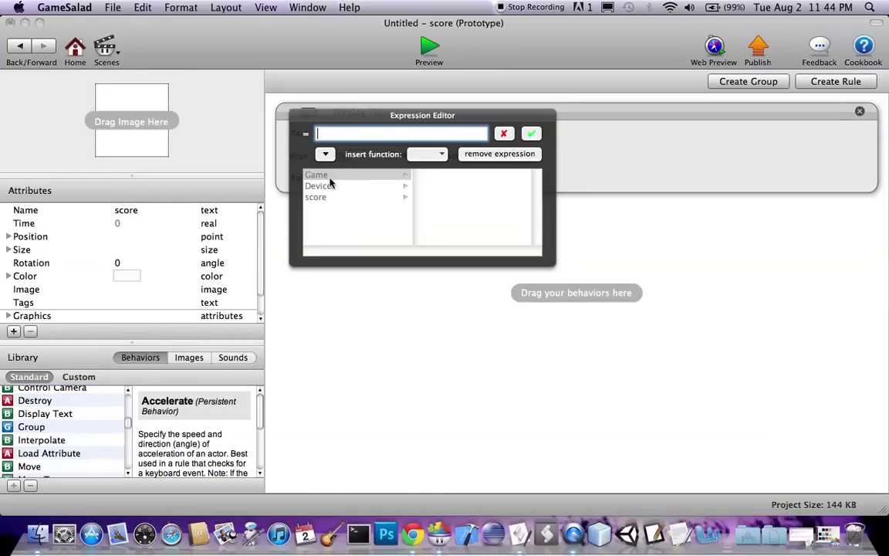
click(328, 177)
click(434, 219)
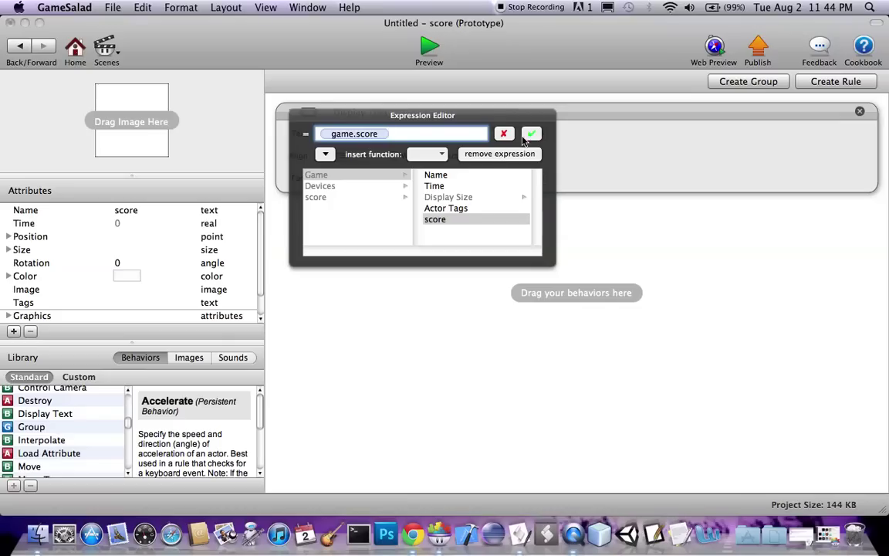
click(531, 134)
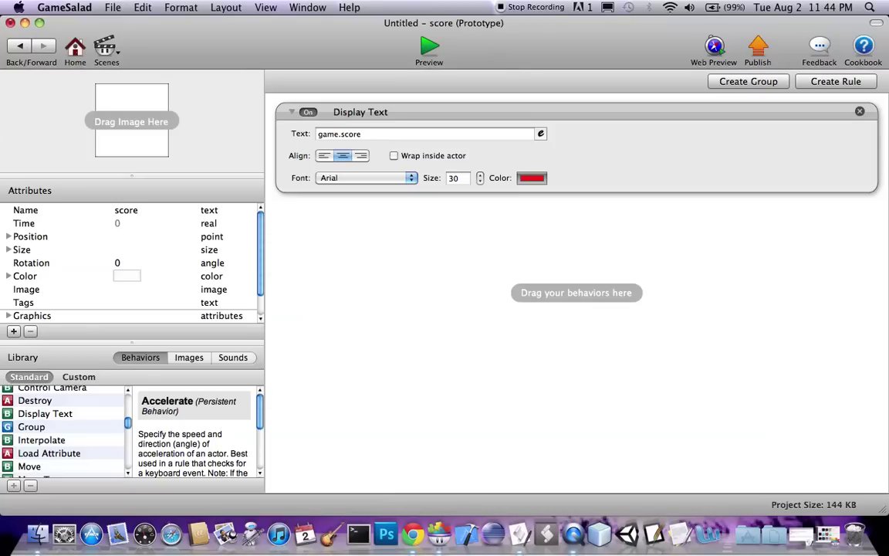
Step: Set the score text to Courier New in red
click(370, 179)
click(369, 209)
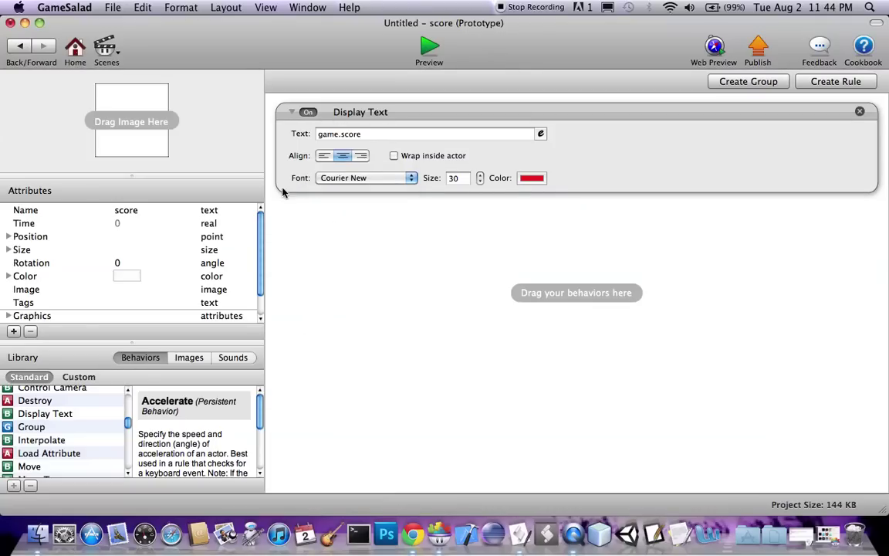
click(129, 276)
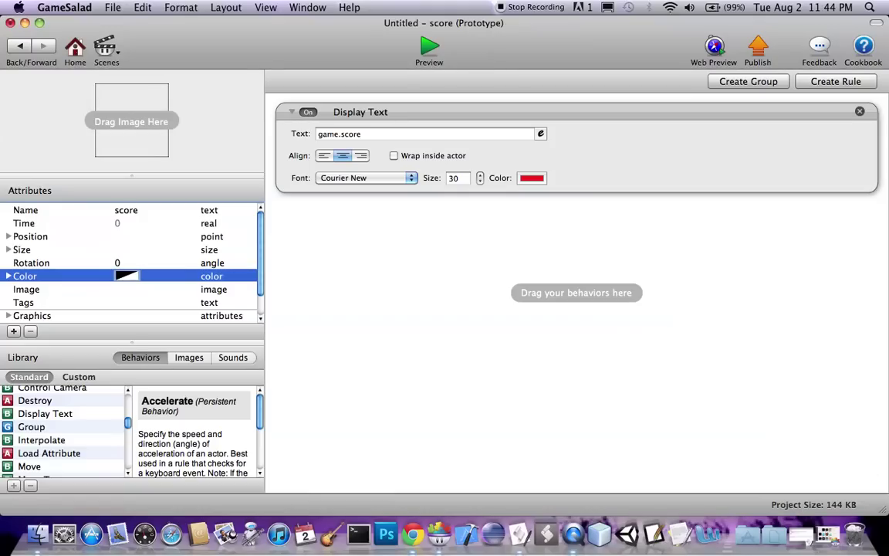
click(689, 311)
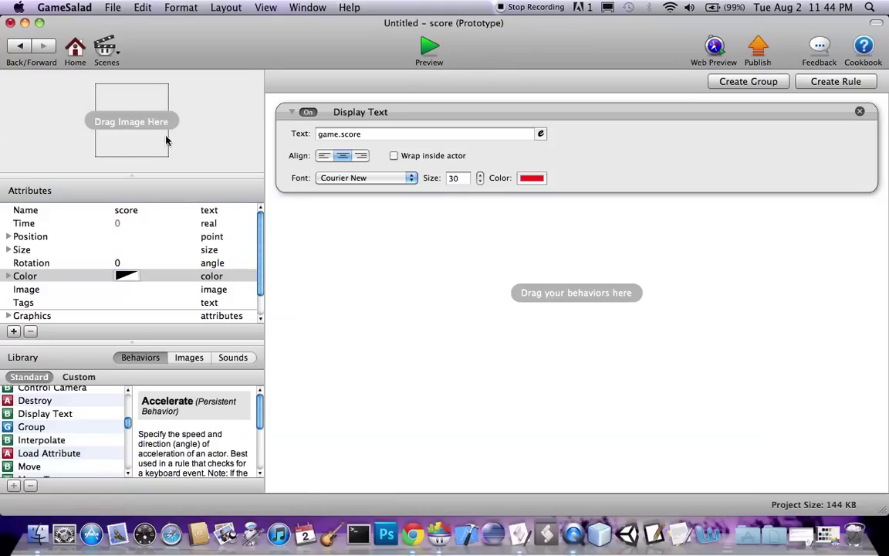
click(21, 48)
scroll(99, 180, down, 3)
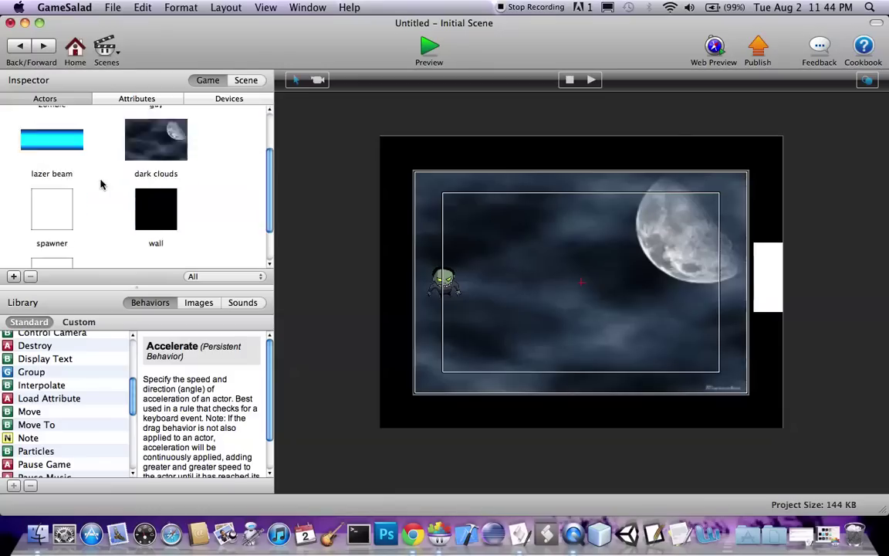
scroll(100, 175, up, 3)
Step: Review the zombie's shoot rule, then return to the scene
double_click(61, 145)
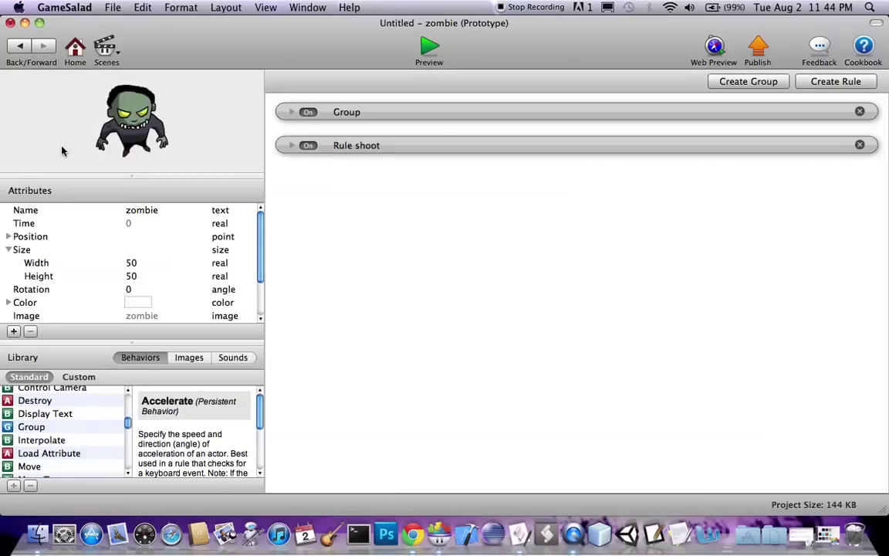
click(291, 146)
click(290, 148)
scroll(19, 439, down, 1)
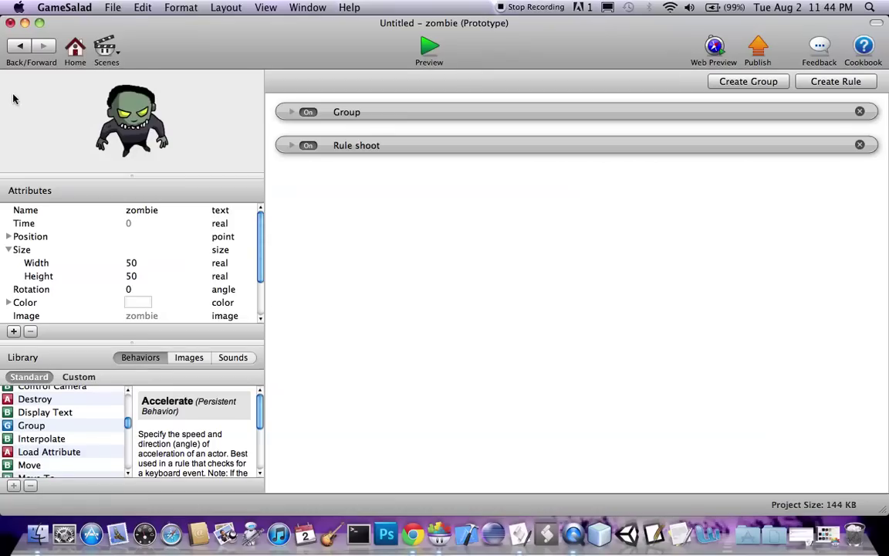
click(15, 47)
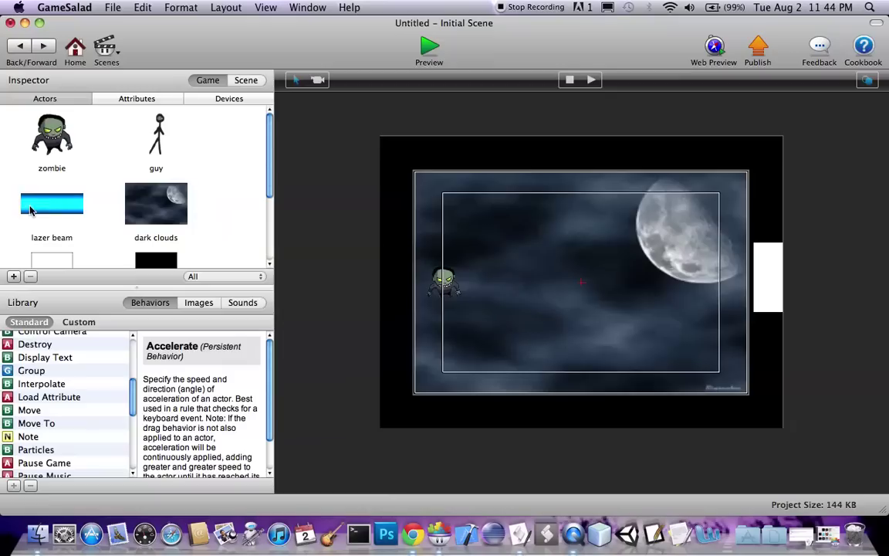
Step: Add a Change Attribute in a lazer beam rule triggered by overlapping or colliding with guy
double_click(30, 189)
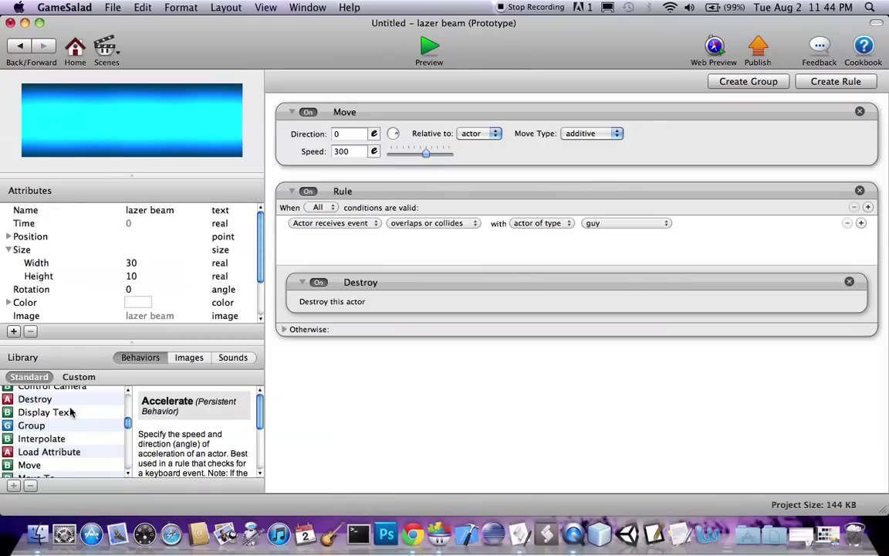
scroll(63, 429, up, 5)
drag(54, 432, 363, 401)
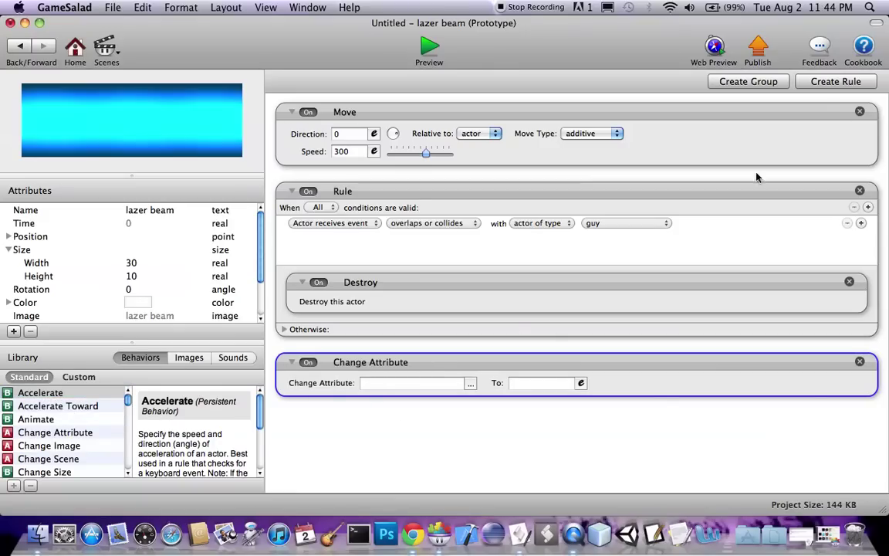
click(832, 83)
click(424, 369)
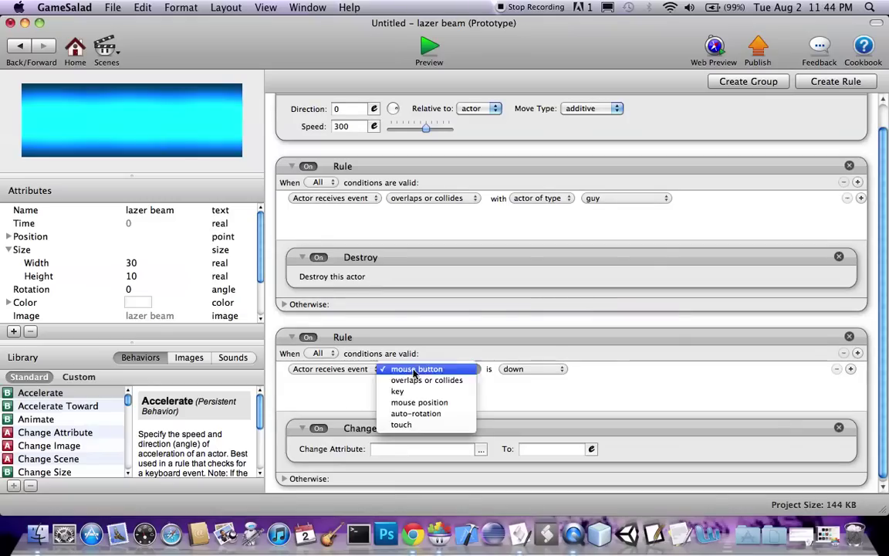
click(465, 384)
click(617, 369)
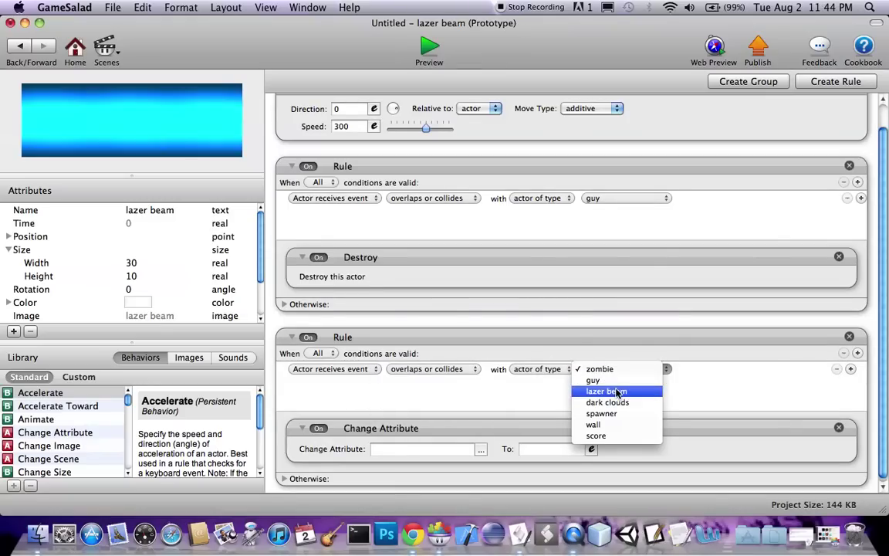
click(615, 381)
Step: Make the rule set game.score to game.score+10
click(480, 449)
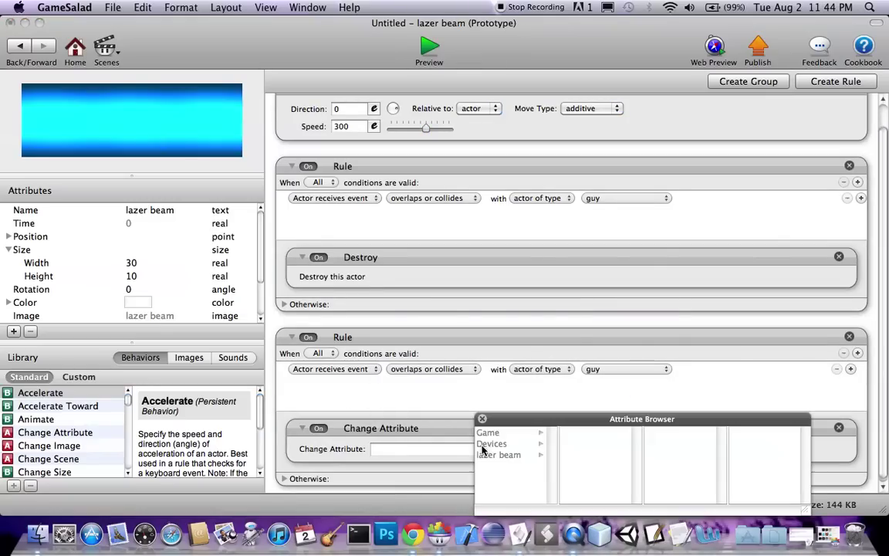
drag(507, 417, 375, 225)
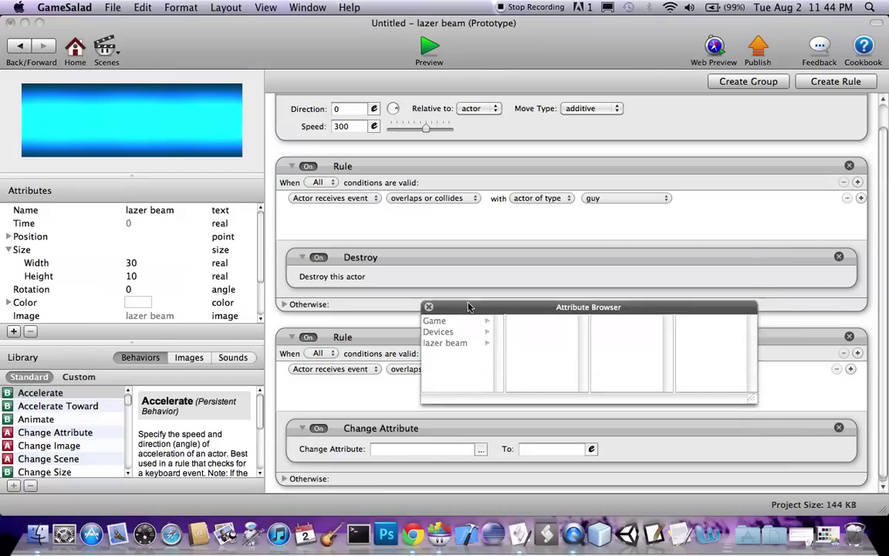
click(381, 244)
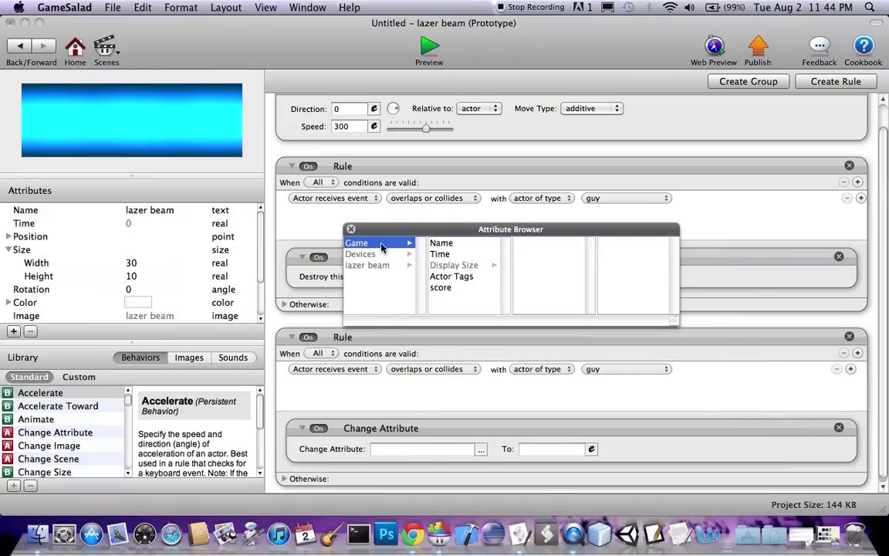
double_click(446, 287)
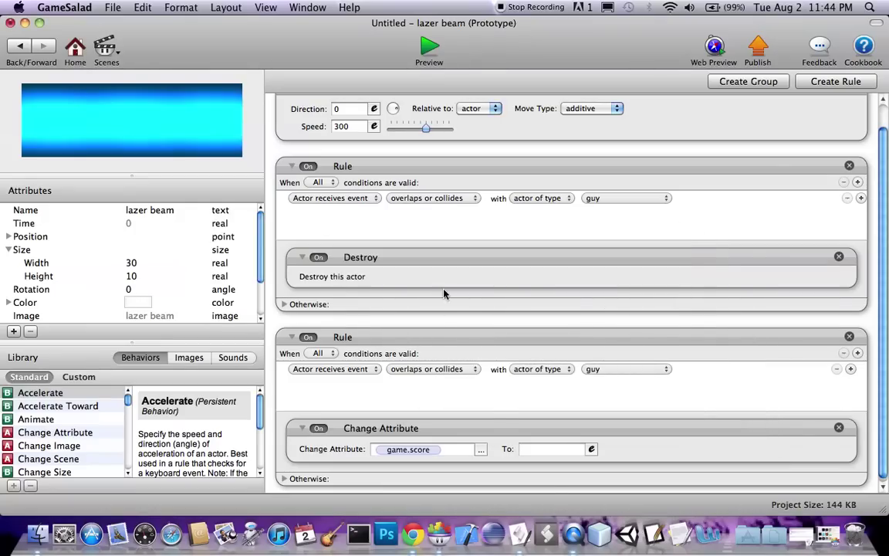
click(591, 449)
click(529, 470)
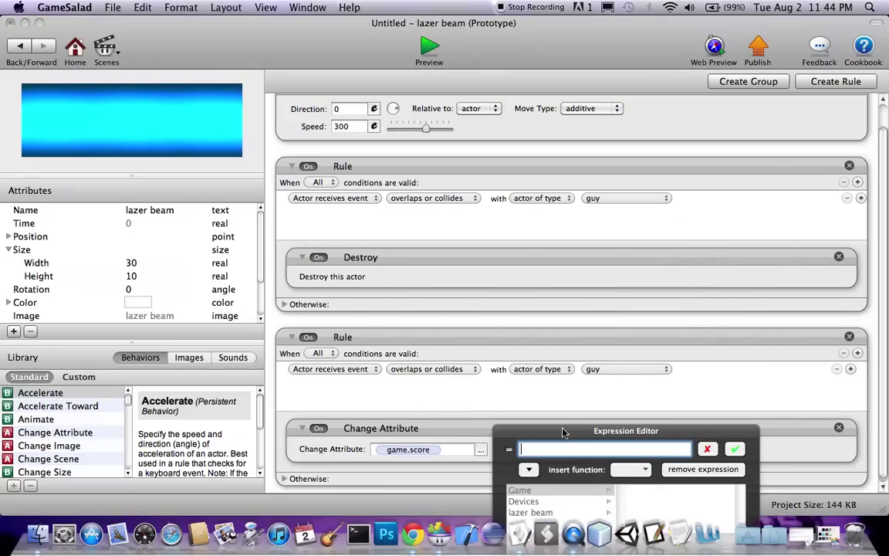
drag(562, 433, 525, 246)
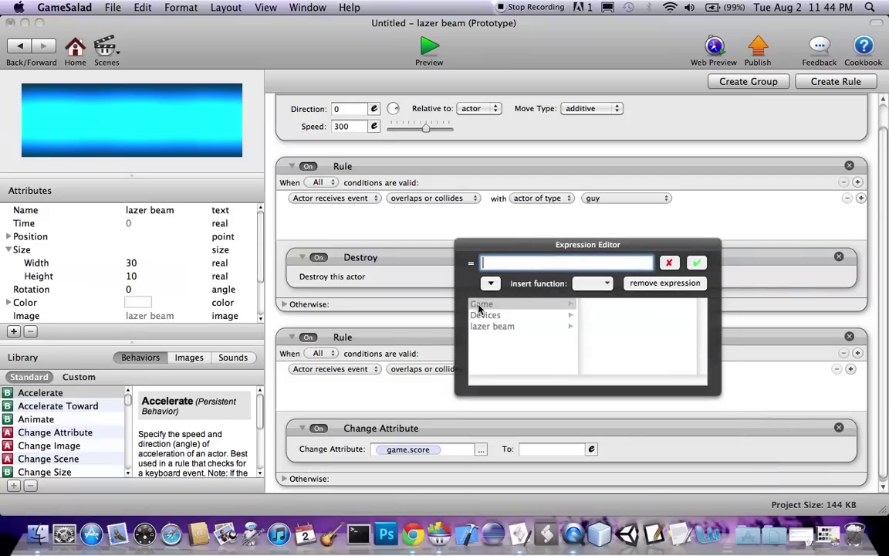
click(480, 305)
click(601, 350)
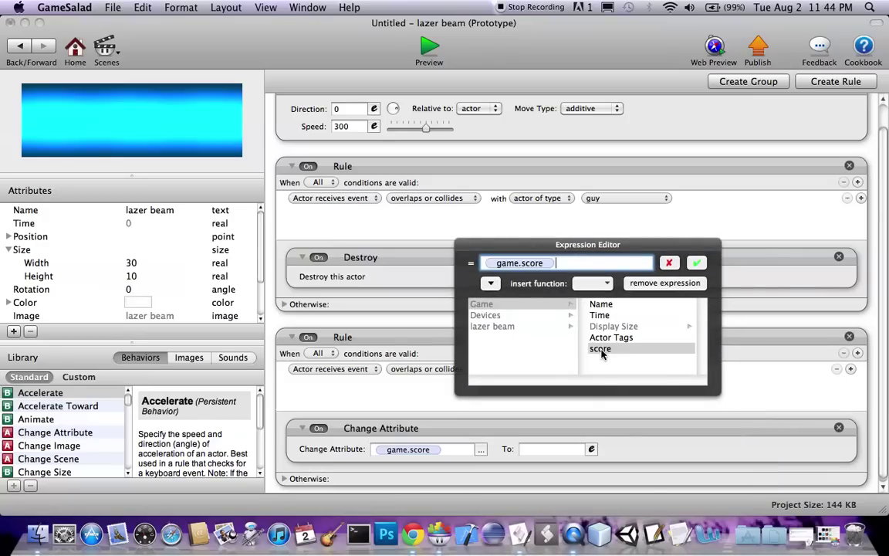
text(+10)
key(Return)
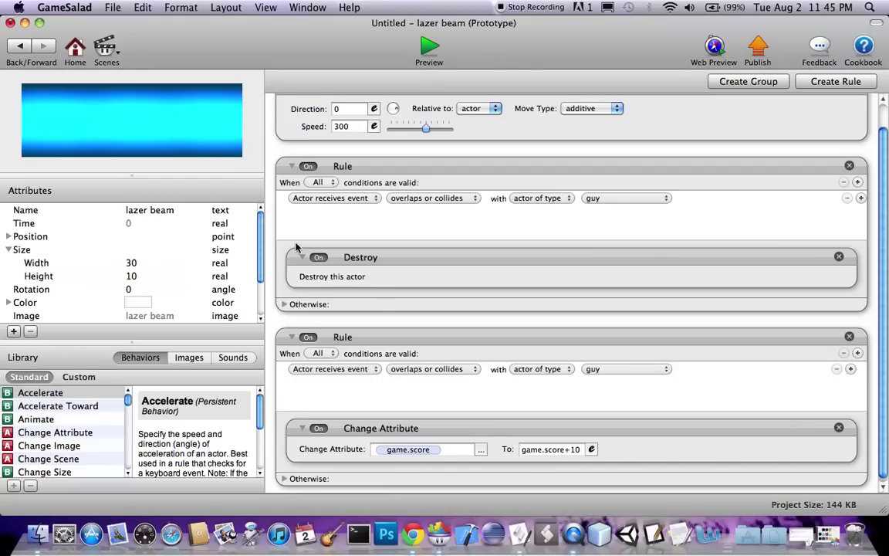
click(17, 48)
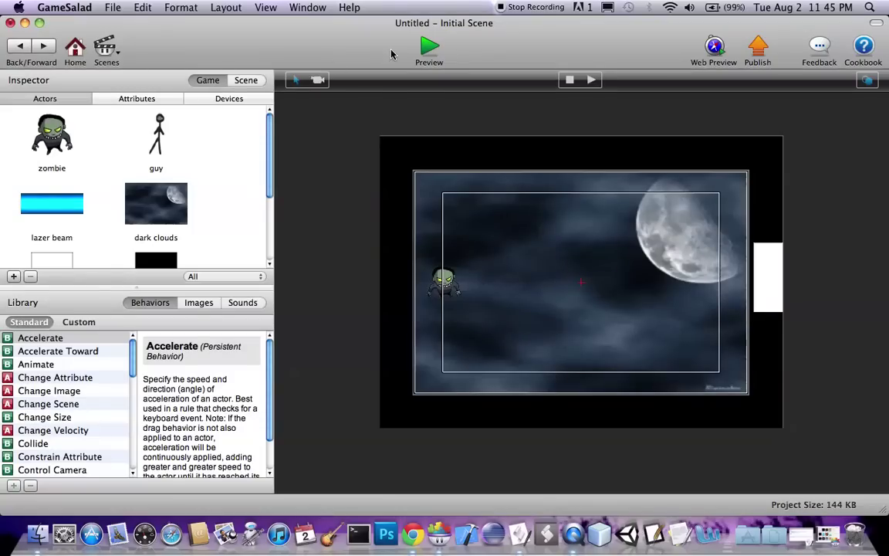
Step: Place the score actor in the scene and run a Preview of the game
scroll(66, 214, down, 3)
drag(66, 215, 612, 249)
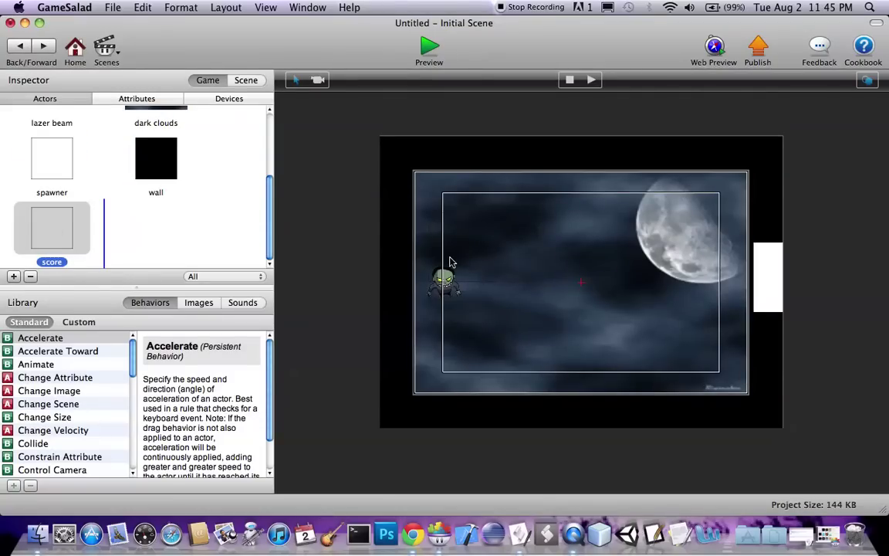
drag(572, 221, 569, 205)
click(431, 51)
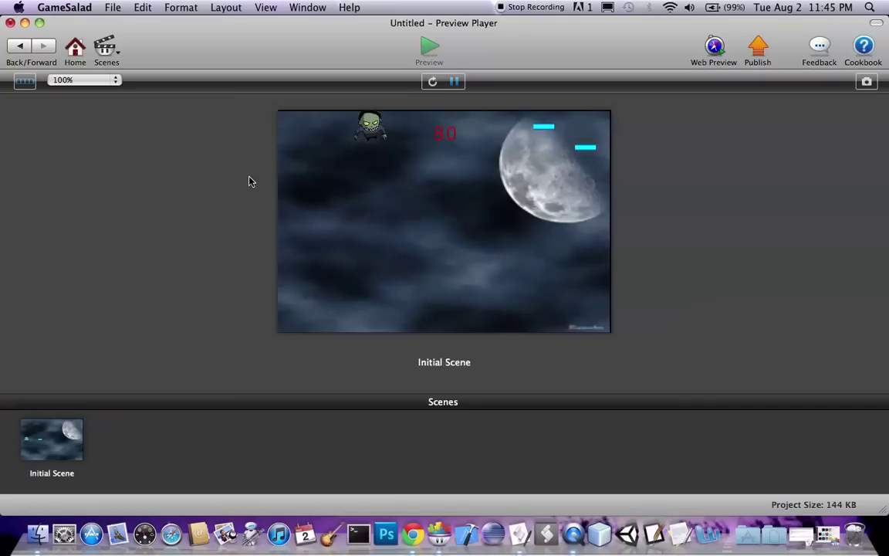
click(20, 46)
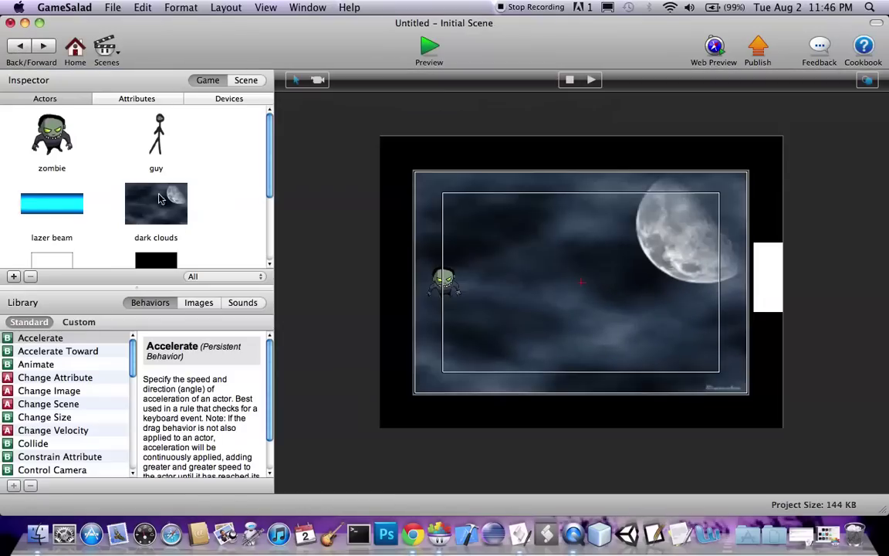
scroll(182, 215, down, 3)
scroll(232, 170, up, 4)
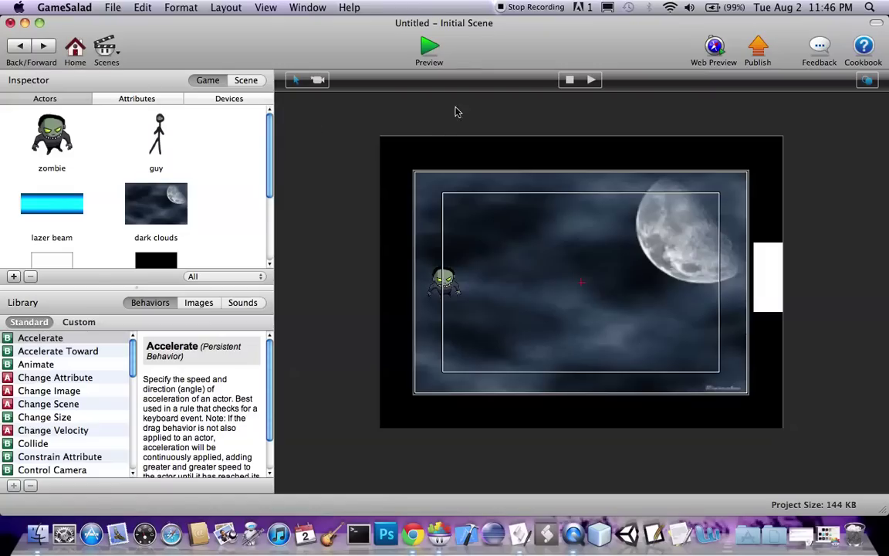